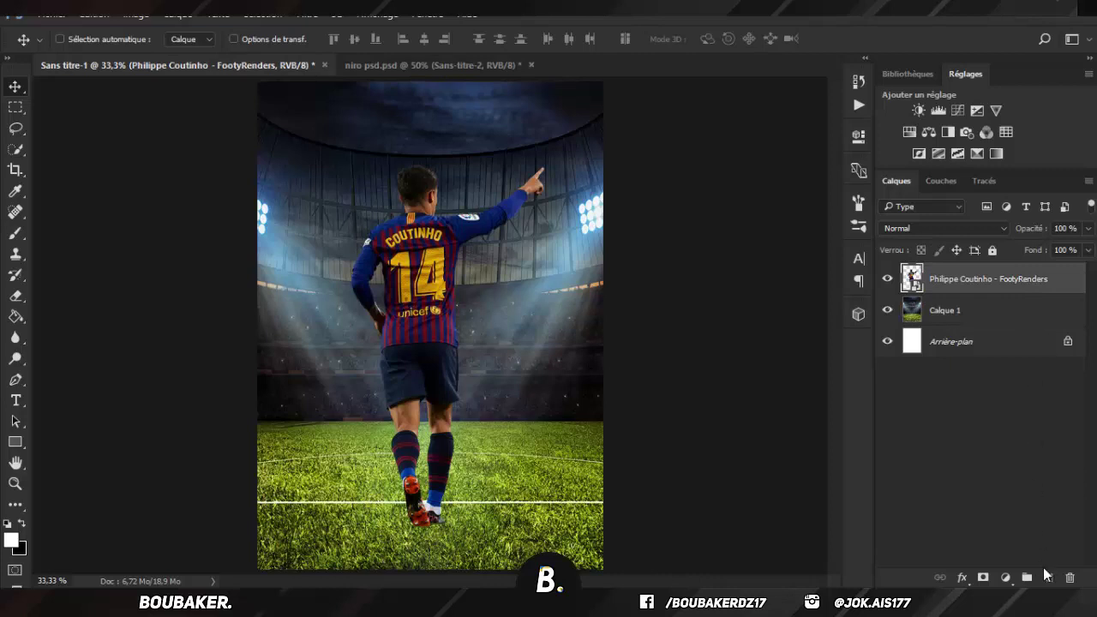
Step: Add an empty layer above the player, clip it to the player layer and choose the Brush tool
click(1046, 576)
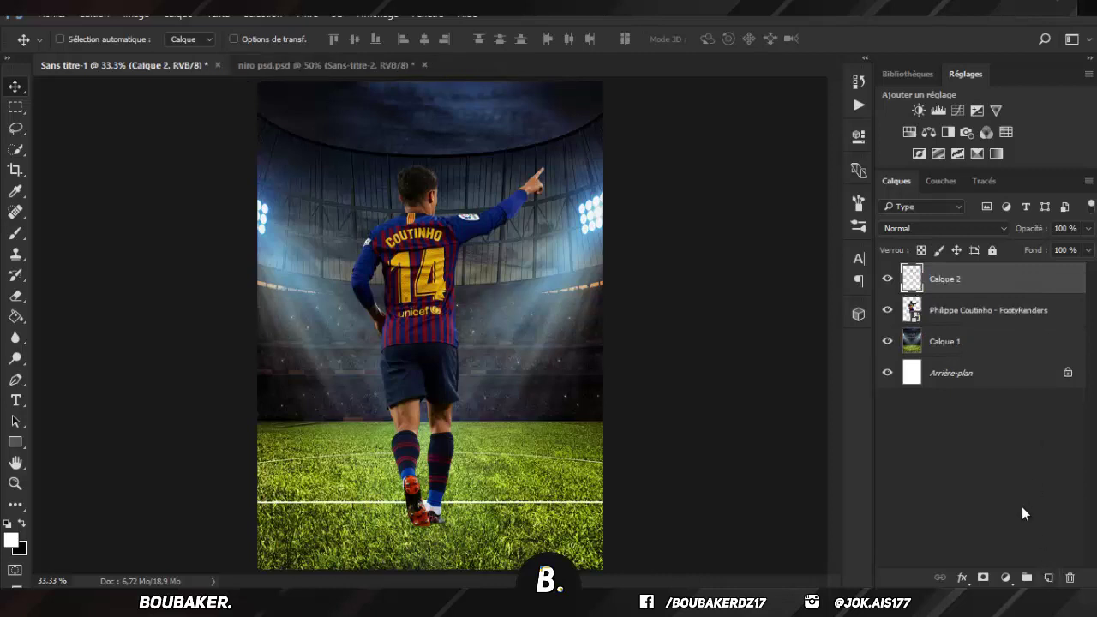
alt+click(979, 285)
click(15, 232)
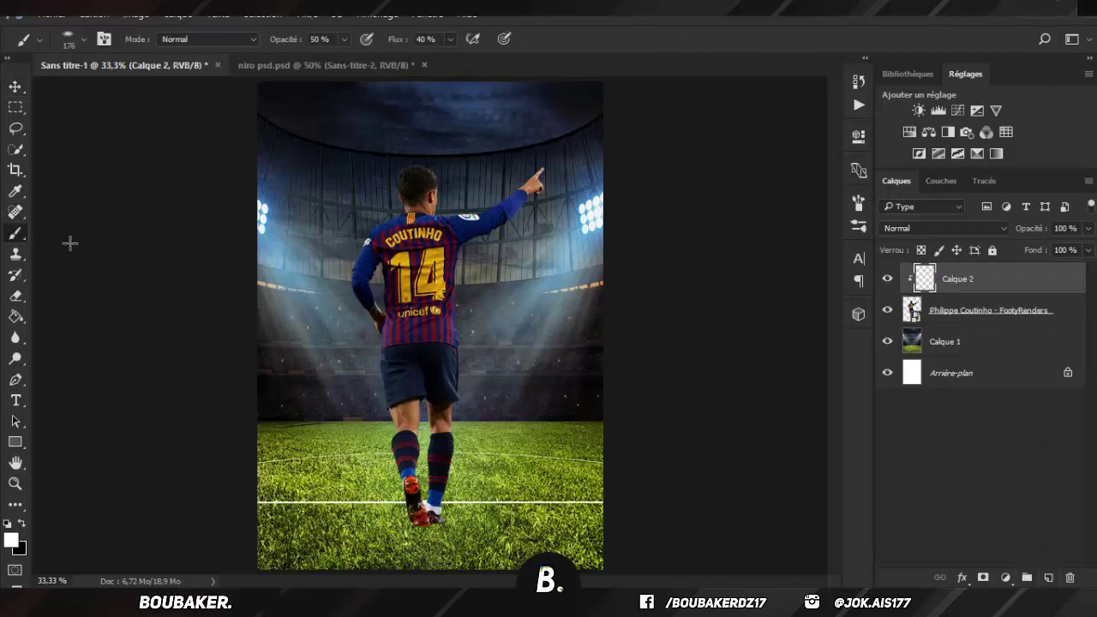
Step: Duplicate the stadium layer Calque 1, desaturate the copy and hide it with a black layer mask
click(965, 343)
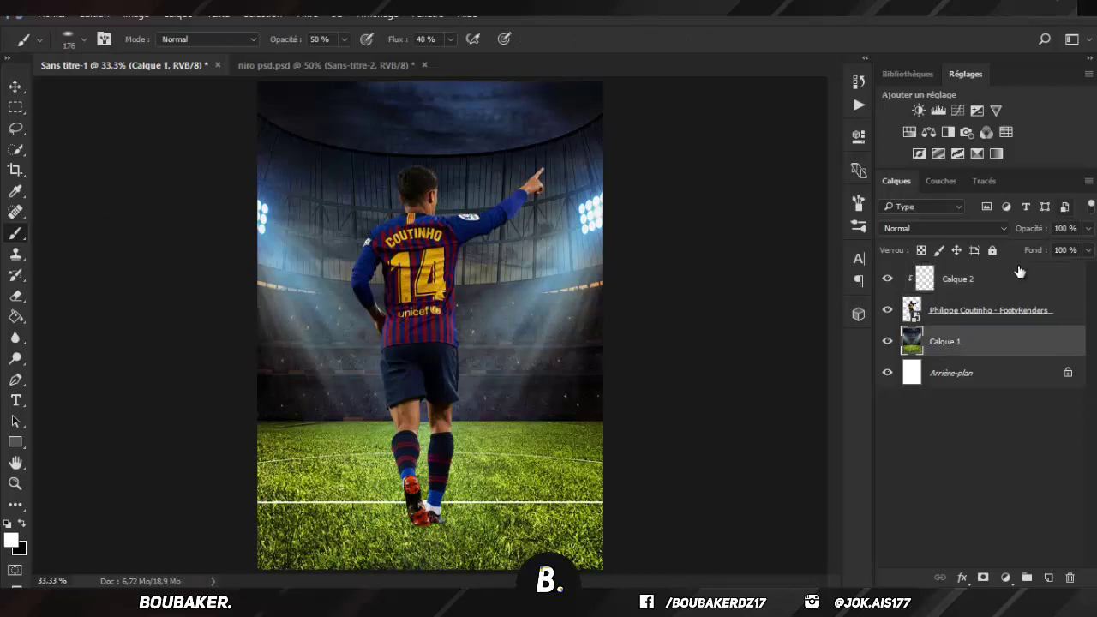
key(ctrl+j)
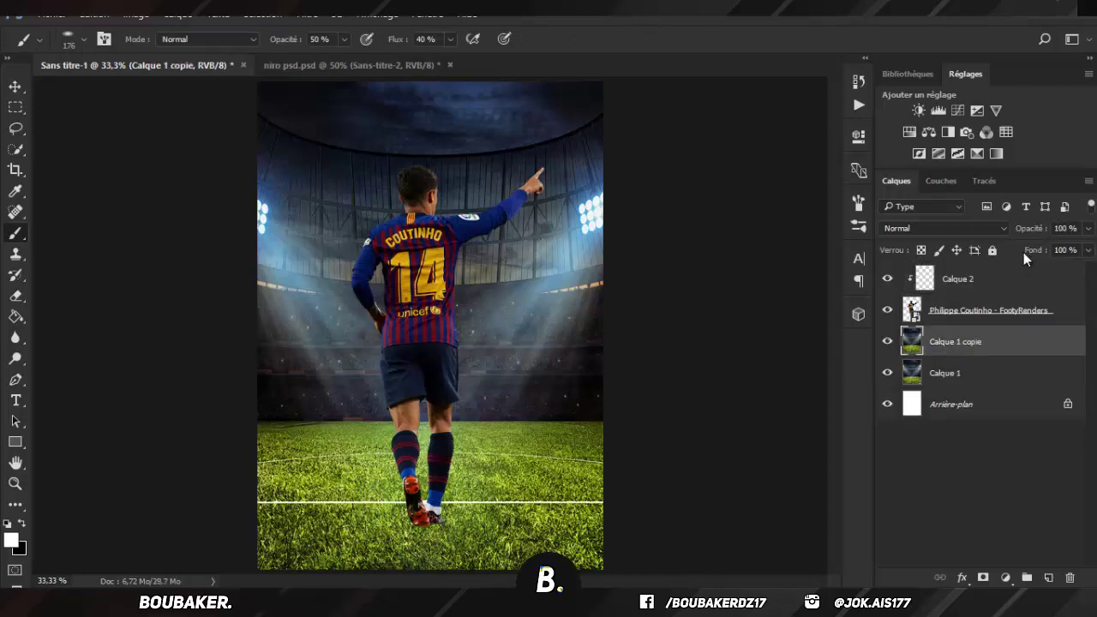
key(ctrl+shift+u)
click(983, 577)
key(x)
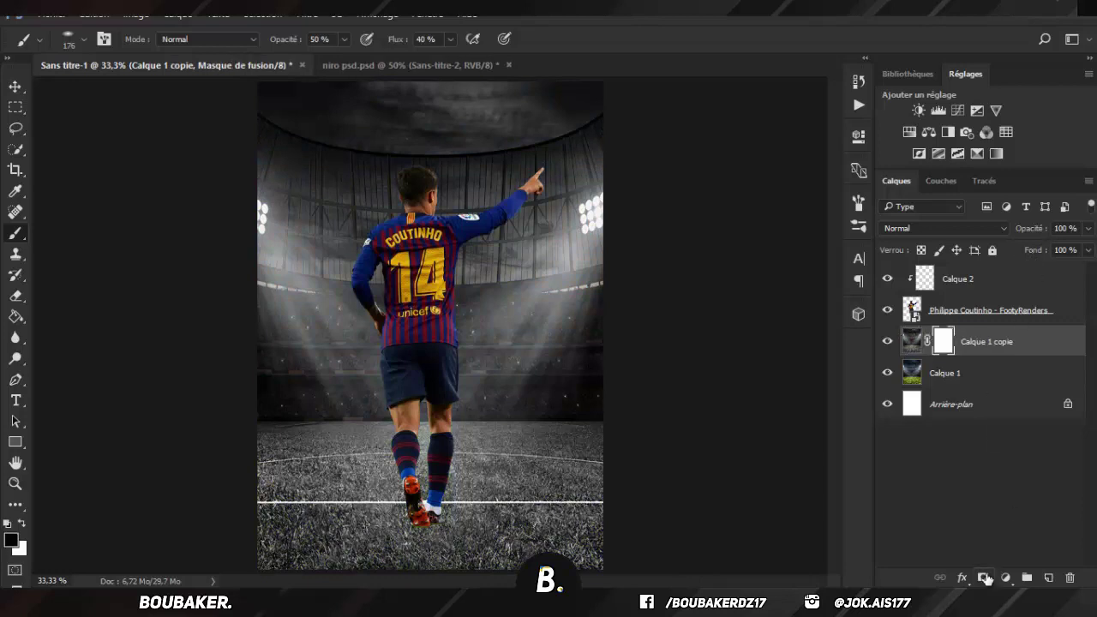
key(alt+BackSpace)
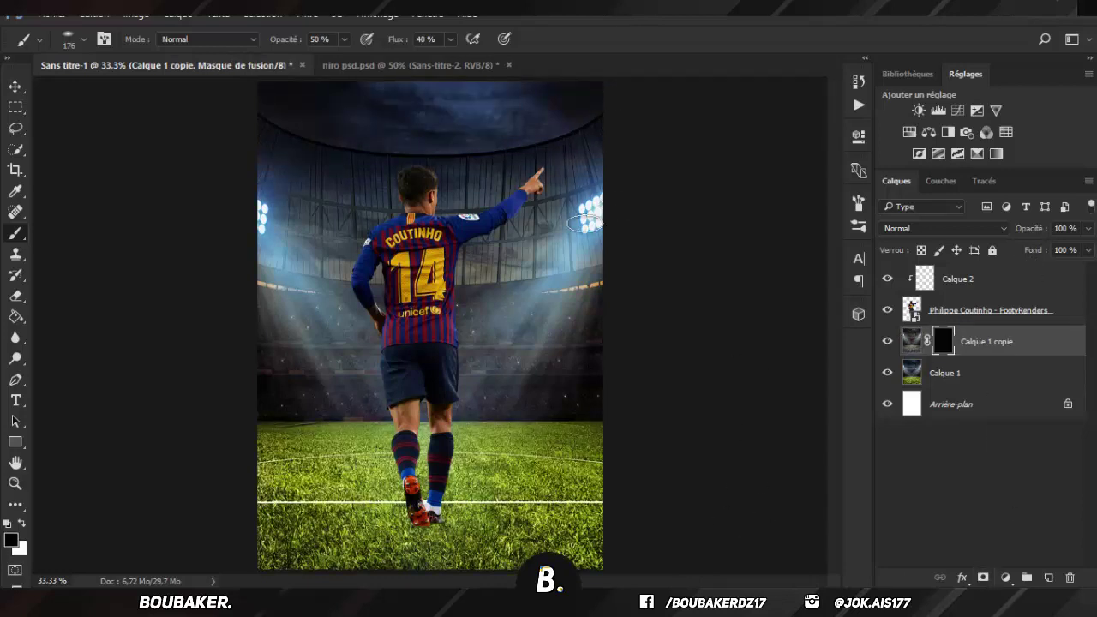
Step: Paint white on the desaturated copy's mask over the stadium light beams with a soft round brush of 303 px
key(x)
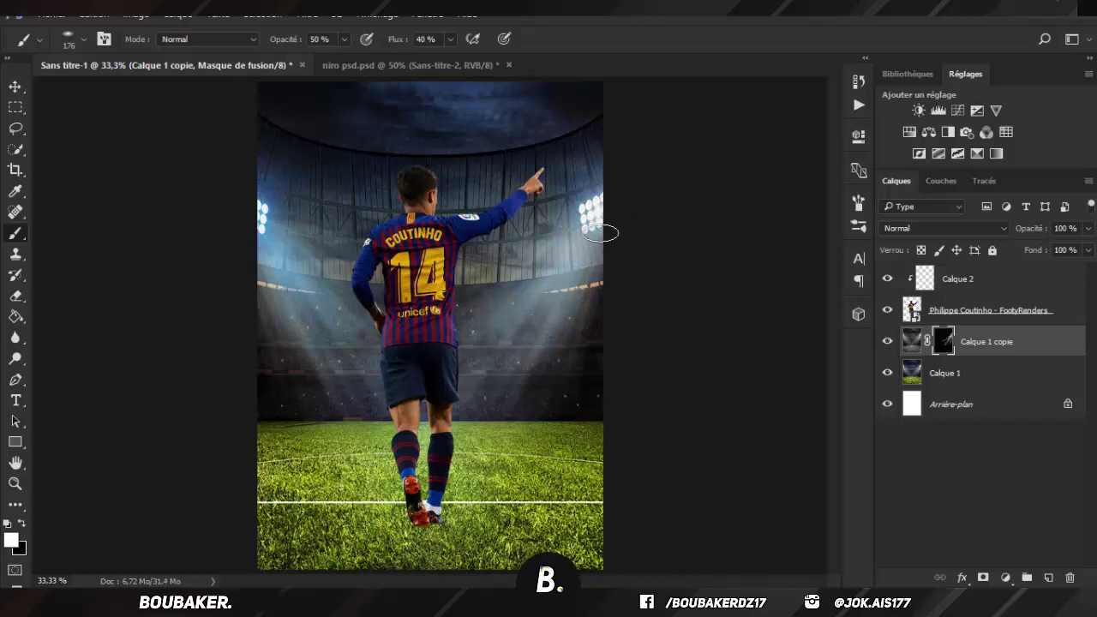
drag(609, 232, 491, 411)
click(67, 41)
drag(49, 114, 62, 170)
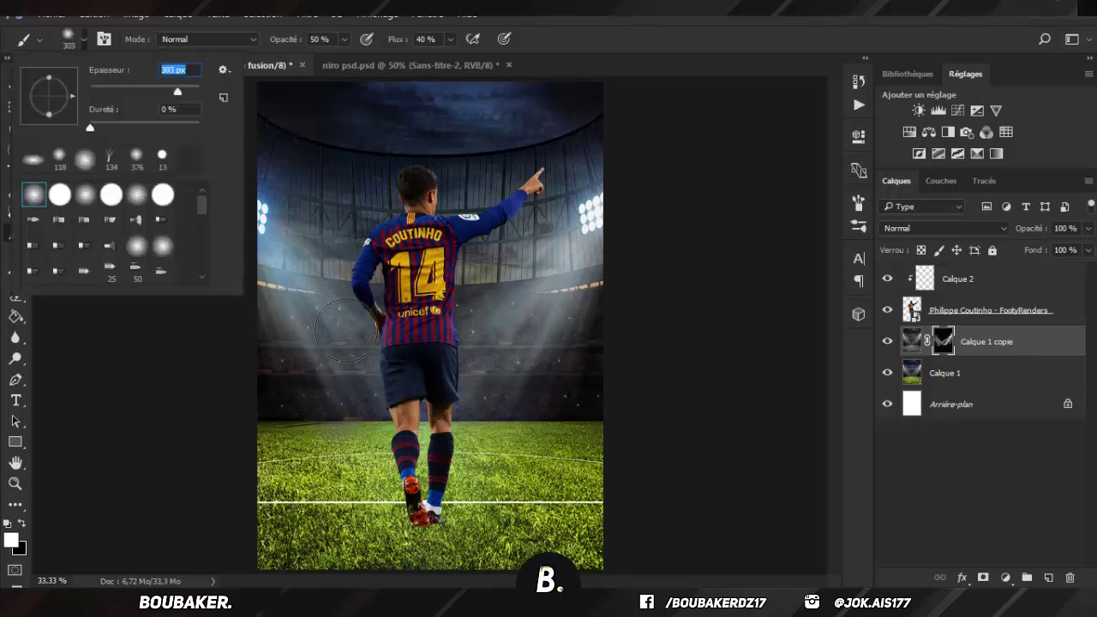
double_click(35, 195)
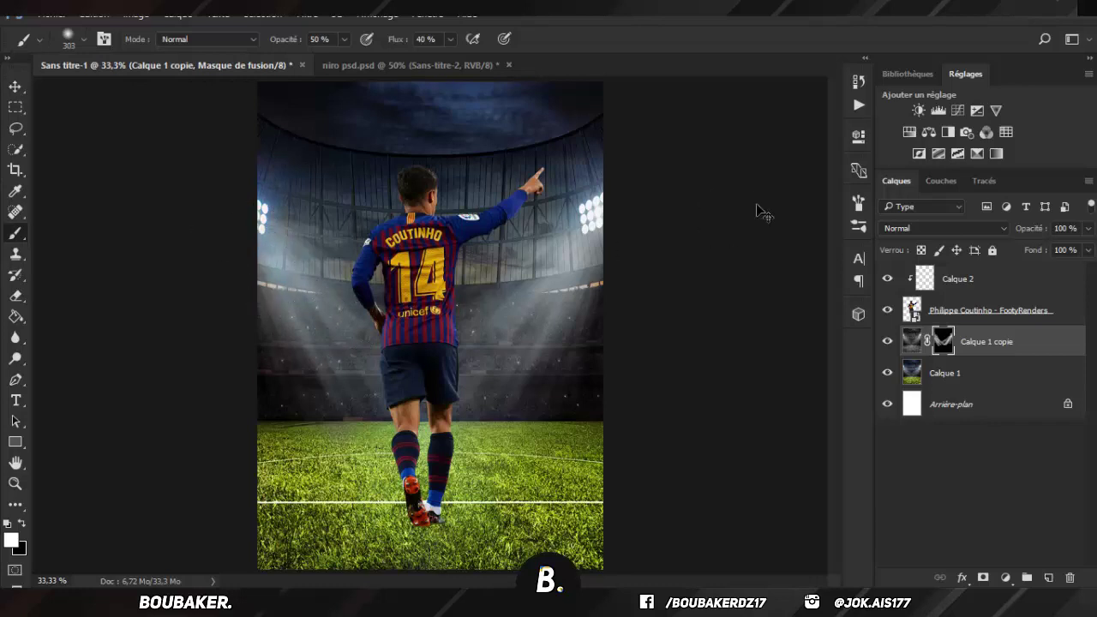
Step: Merge the masked desaturated stadium copy with the original Calque 1 layer
scroll(759, 216, down, 2)
scroll(759, 216, up, 2)
shift+click(1004, 381)
key(ctrl+e)
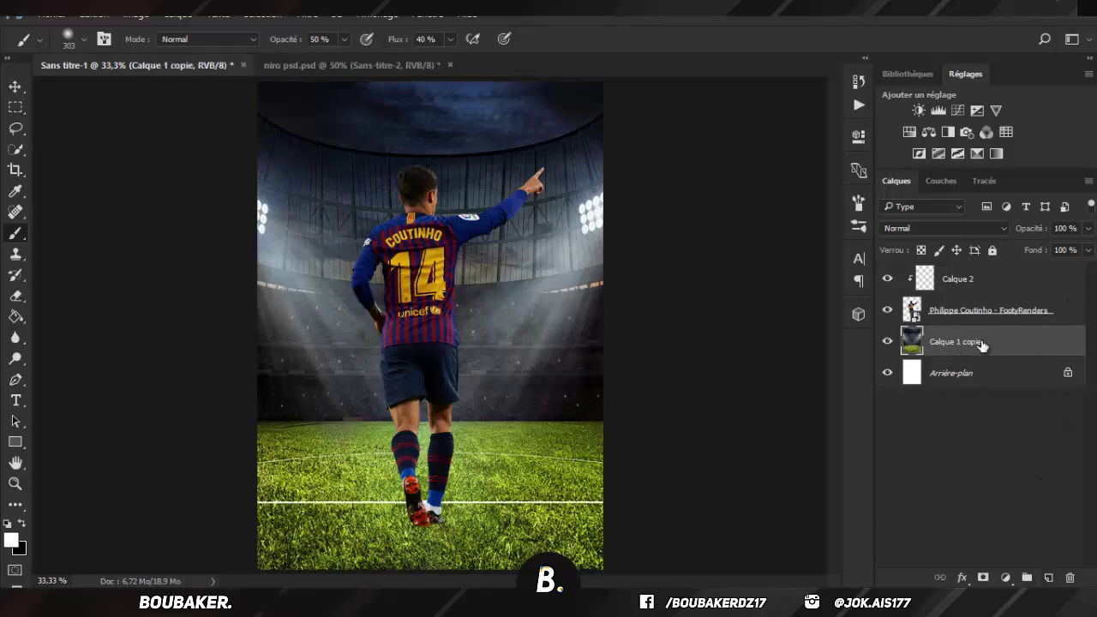
Step: Apply a 15 px Tilt-Shift blur to the stadium layer, centred at the player's feet with the upper transition line extended to neck height
click(304, 14)
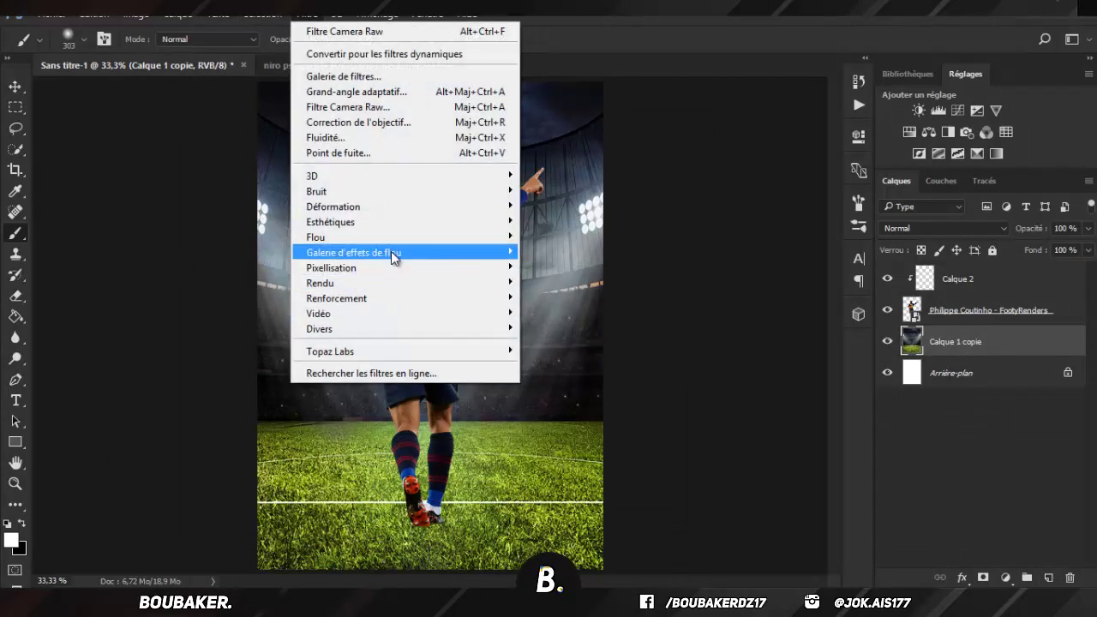
mouse_move(392, 252)
click(606, 275)
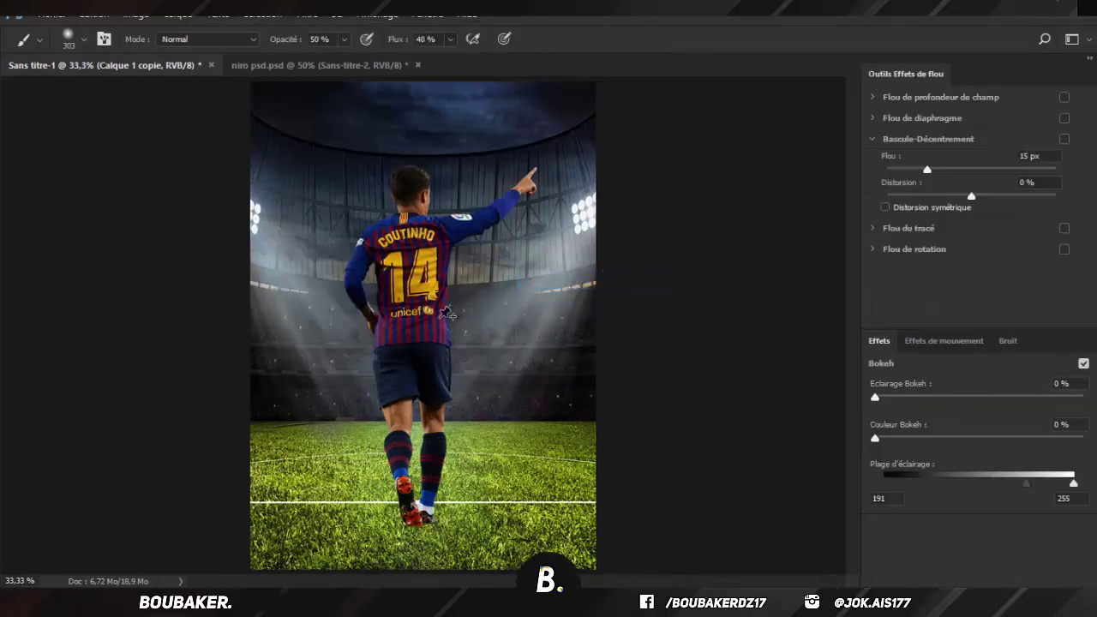
drag(434, 314, 419, 523)
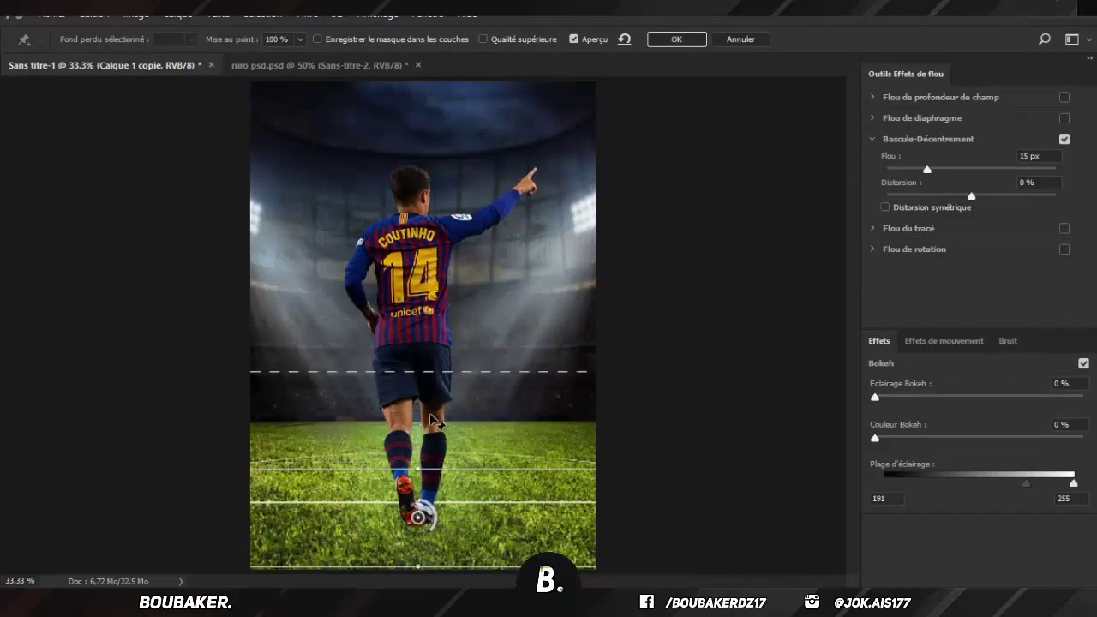
drag(424, 361, 419, 227)
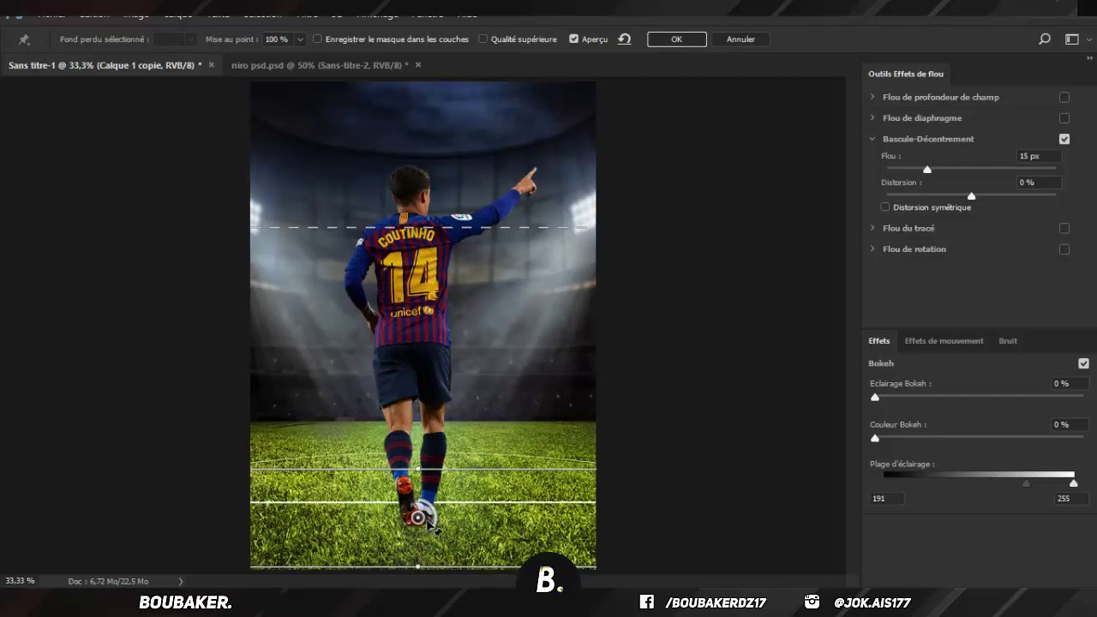
drag(421, 515, 419, 491)
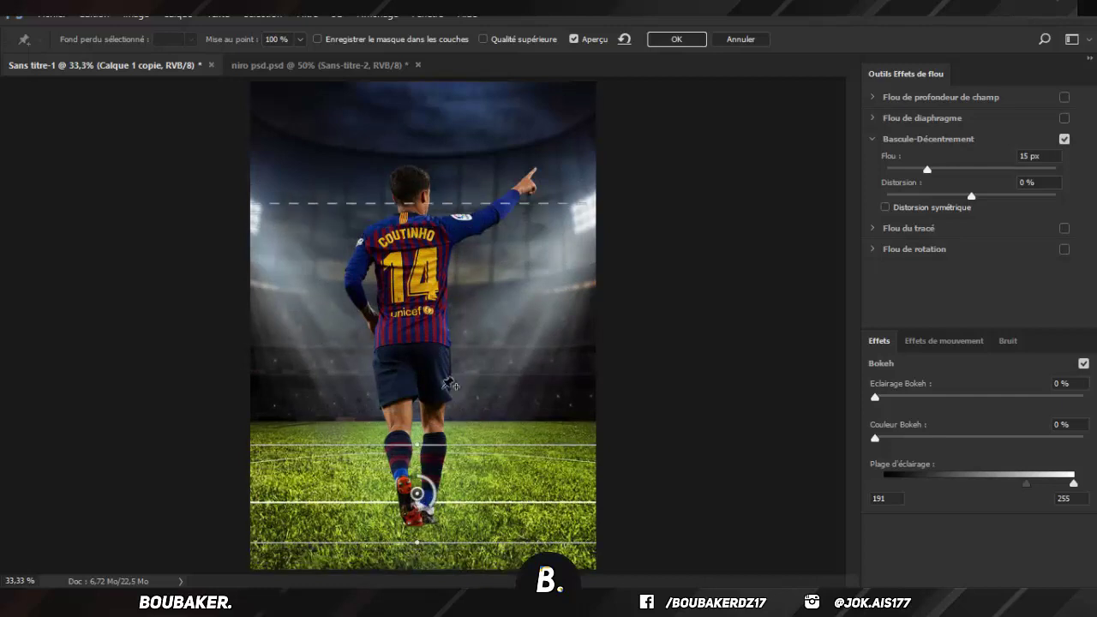
key(Return)
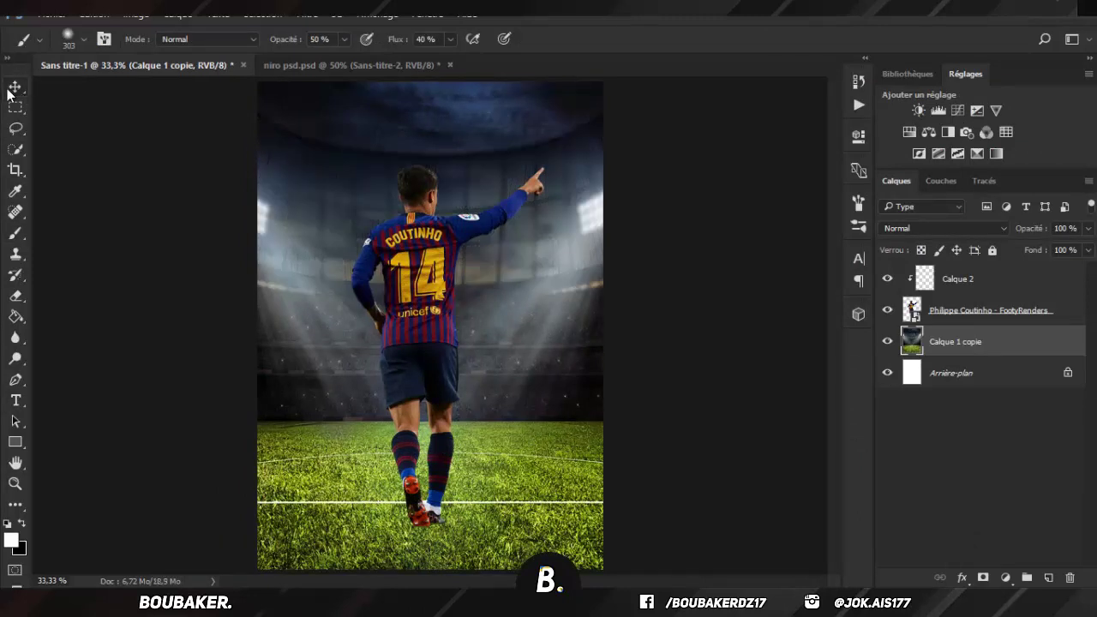
Step: Paint soft white light along the player's edges on the clipped layer Calque 2
click(1011, 283)
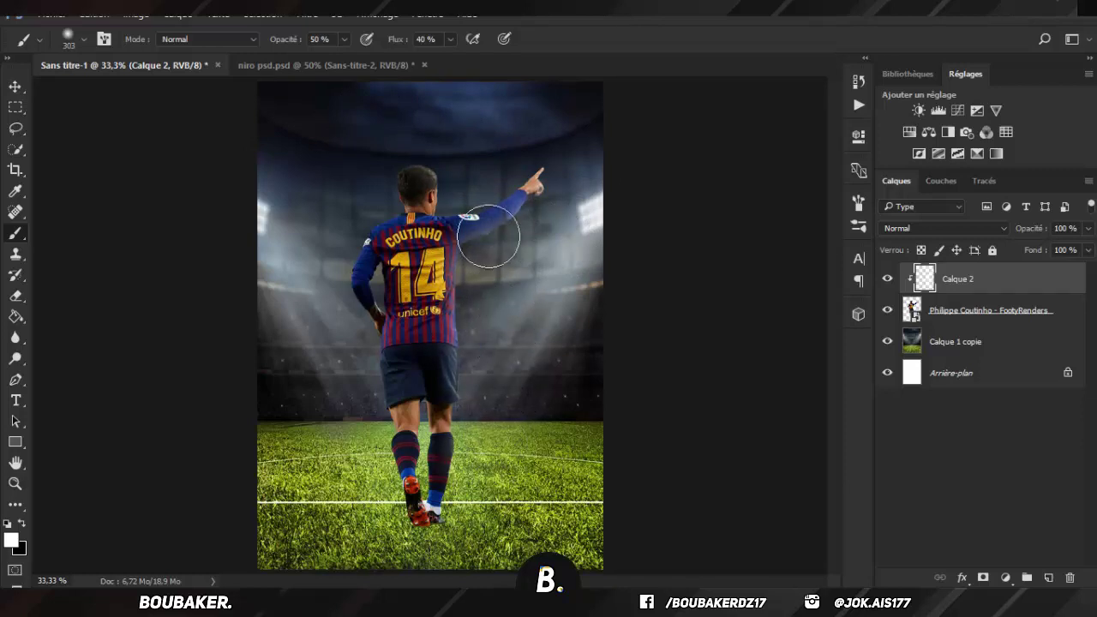
click(476, 174)
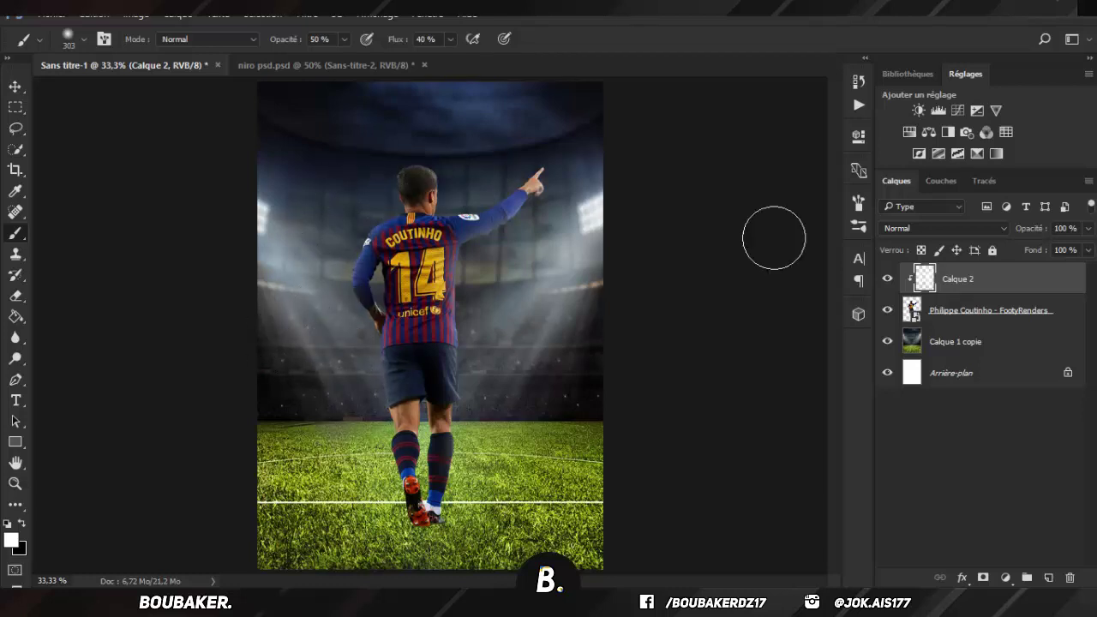
Step: Add a Brightness/Contrast adjustment clipped to the player with brightness -87 and contrast 43
click(984, 318)
click(917, 109)
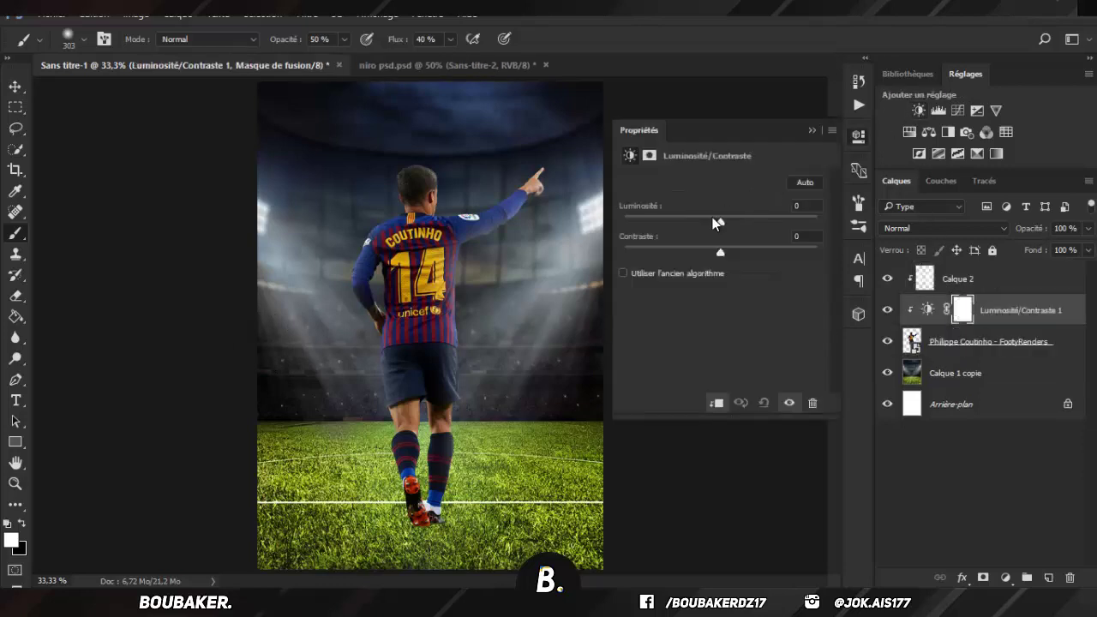
drag(716, 218, 660, 221)
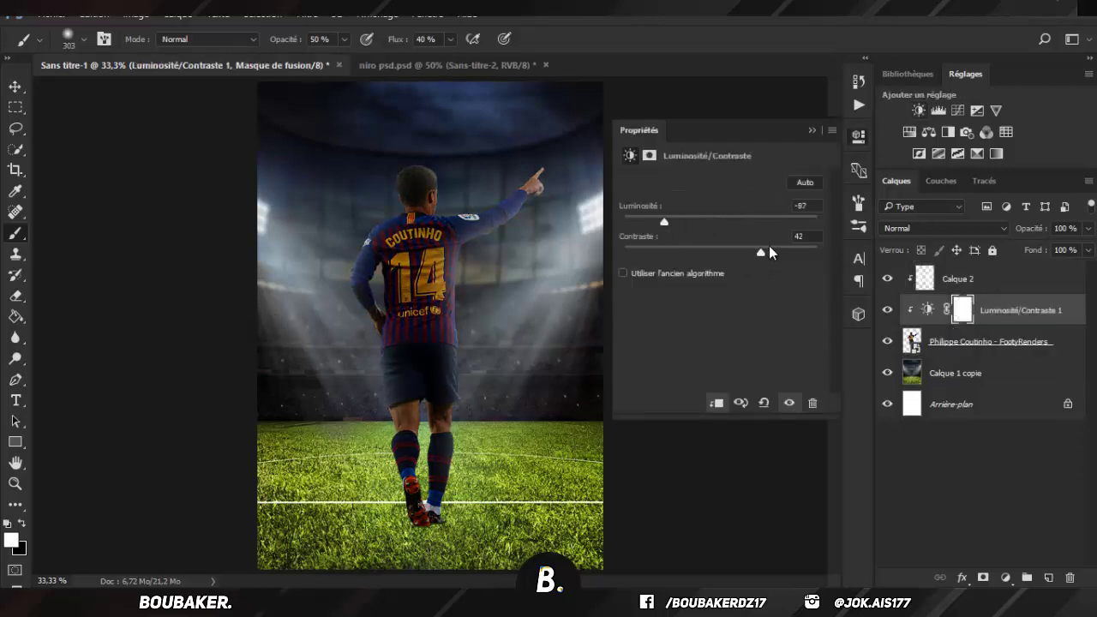
Step: Paint black on the Brightness/Contrast mask along the player's outer edges and head to restore their brightness
key(x)
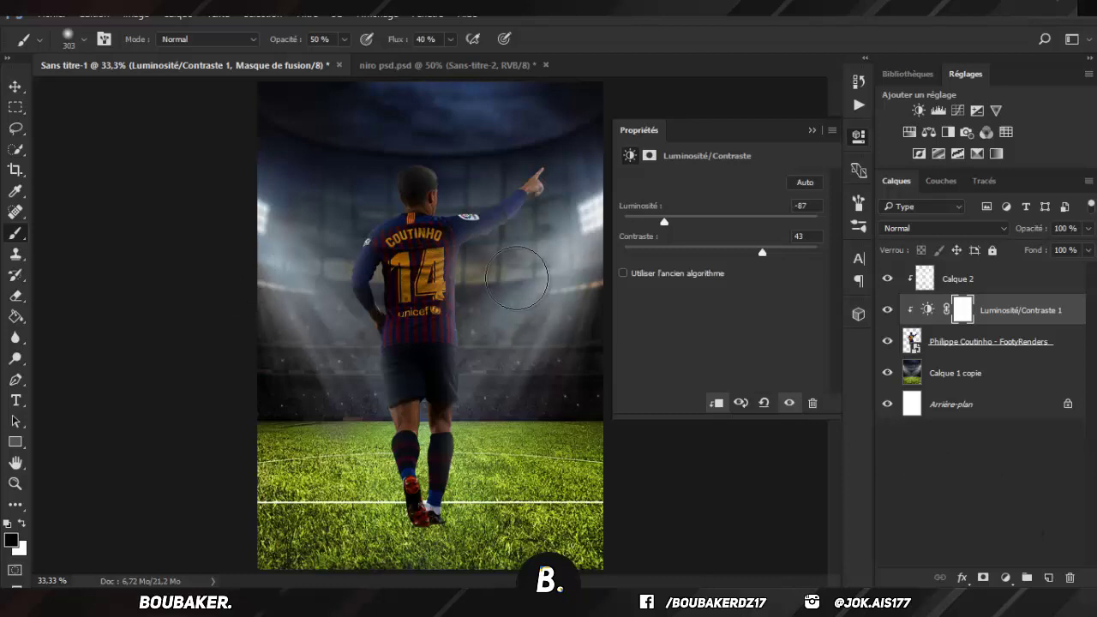
mouse_move(474, 269)
mouse_down()
mouse_move(452, 395)
mouse_move(473, 518)
mouse_move(484, 481)
mouse_up()
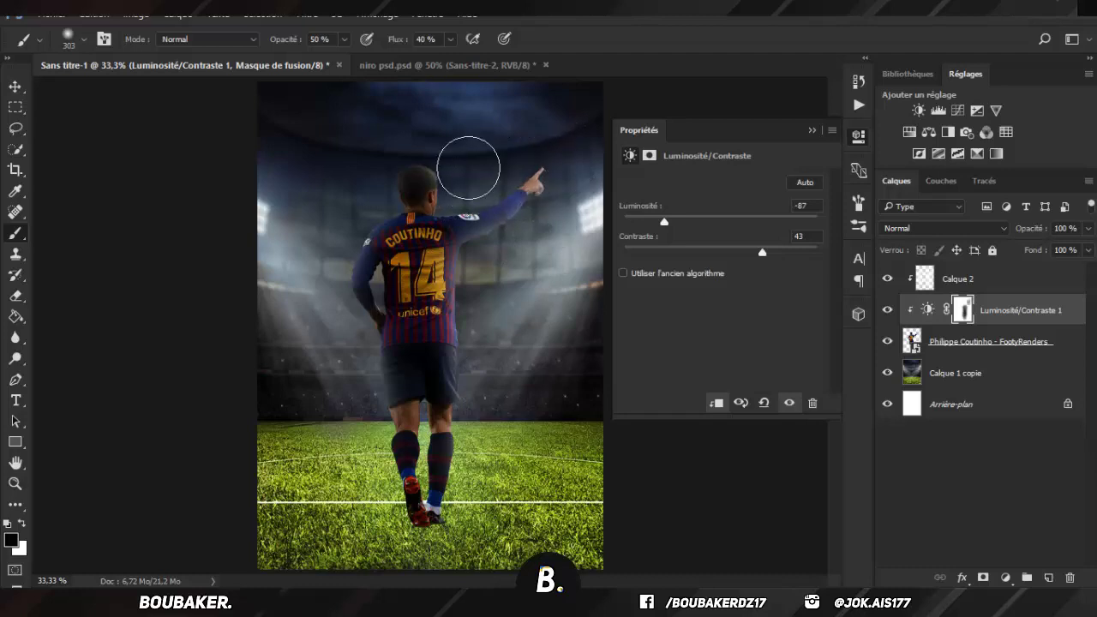
mouse_move(454, 137)
mouse_down()
mouse_move(415, 148)
mouse_move(332, 246)
mouse_move(326, 310)
mouse_up()
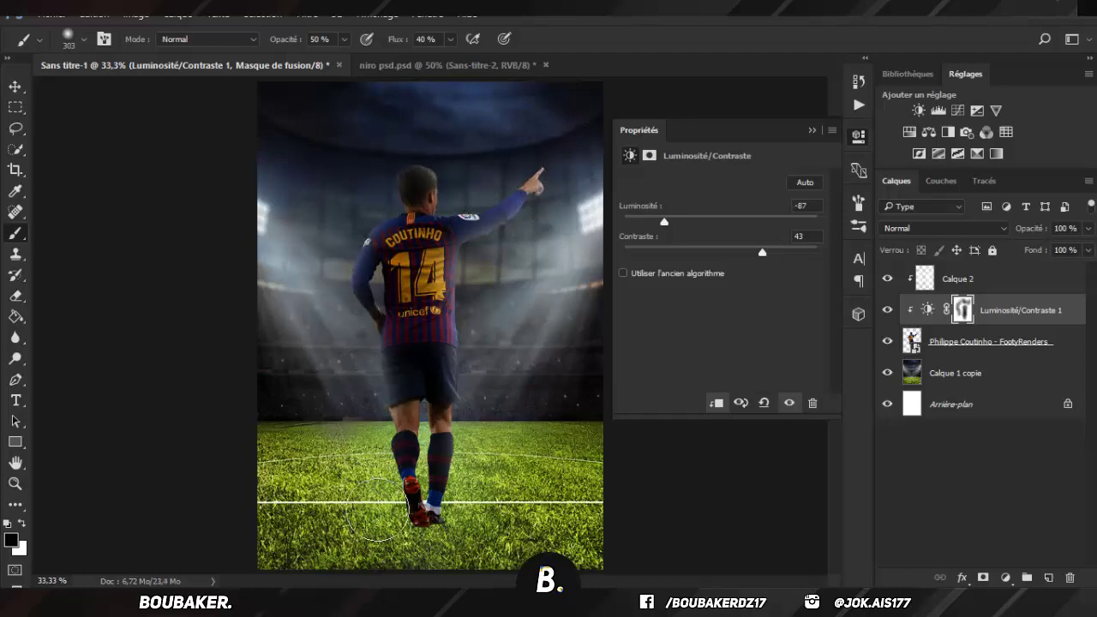
Step: Activate the clipped light layer Calque 2 with the 38% opacity Eraser and collapse the layer properties
click(957, 285)
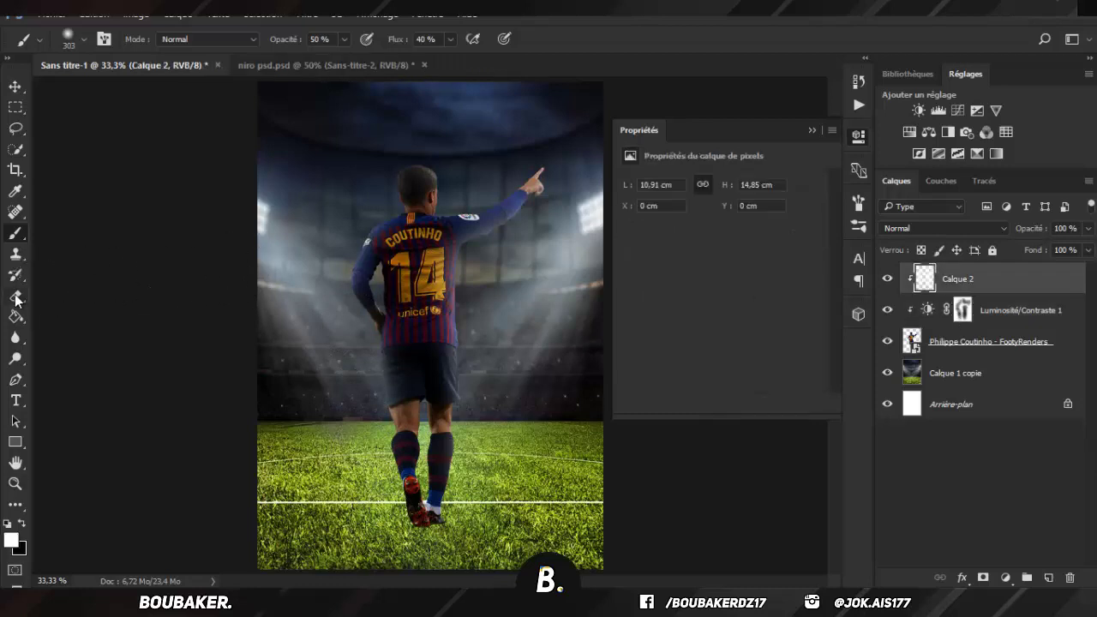
key(x)
key(e)
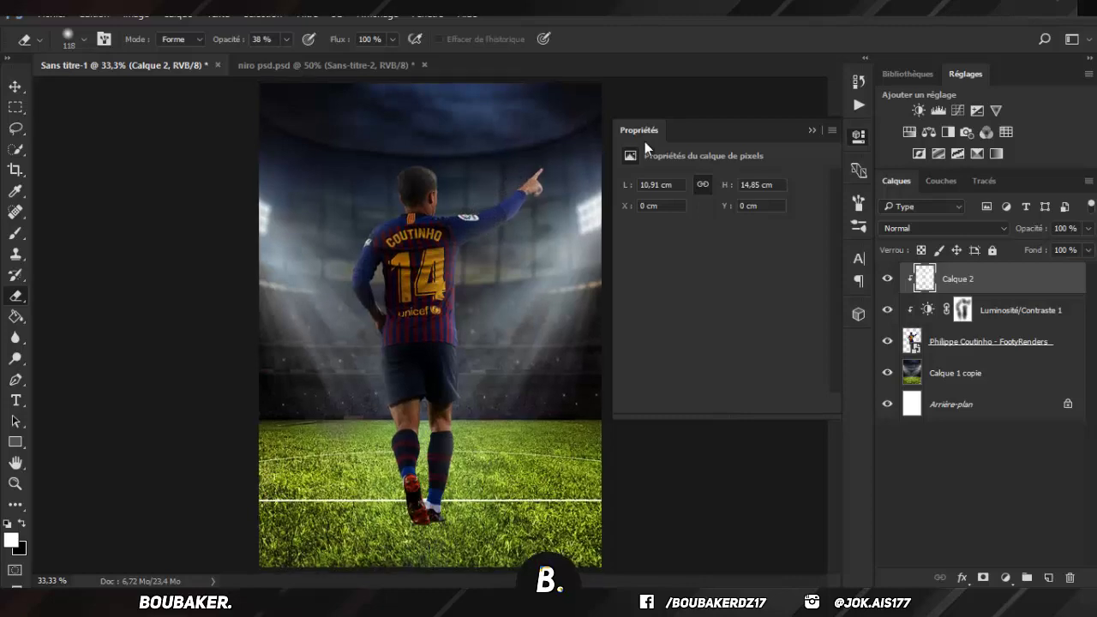
click(811, 130)
Step: Apply the Topaz Adjust 5 filter to the player layer from the HDR Collection
click(985, 343)
click(307, 14)
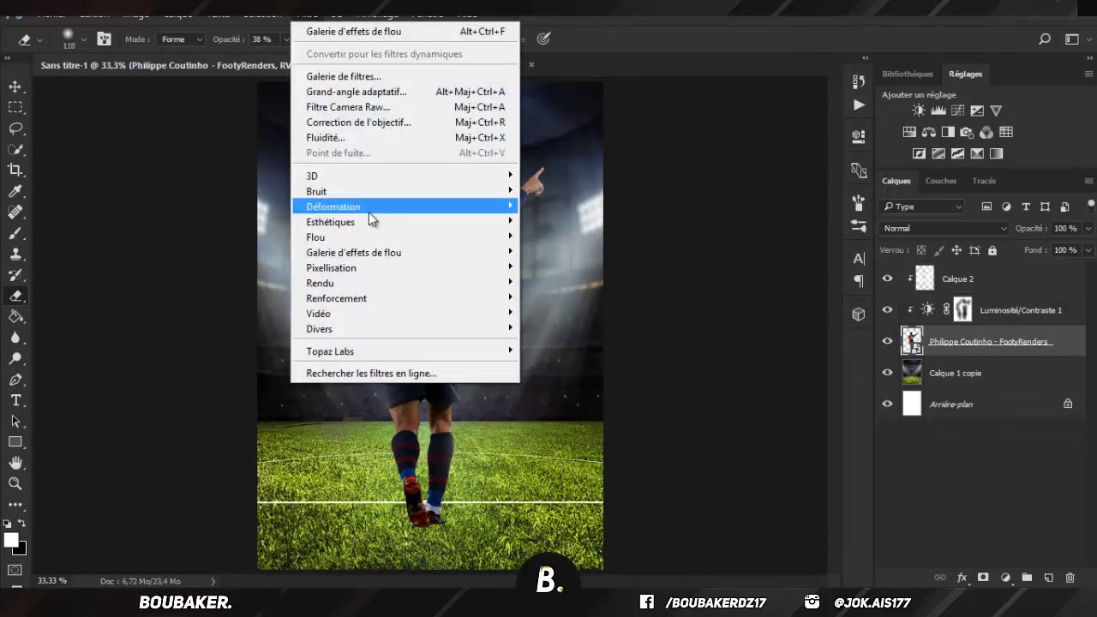
mouse_move(399, 352)
click(543, 351)
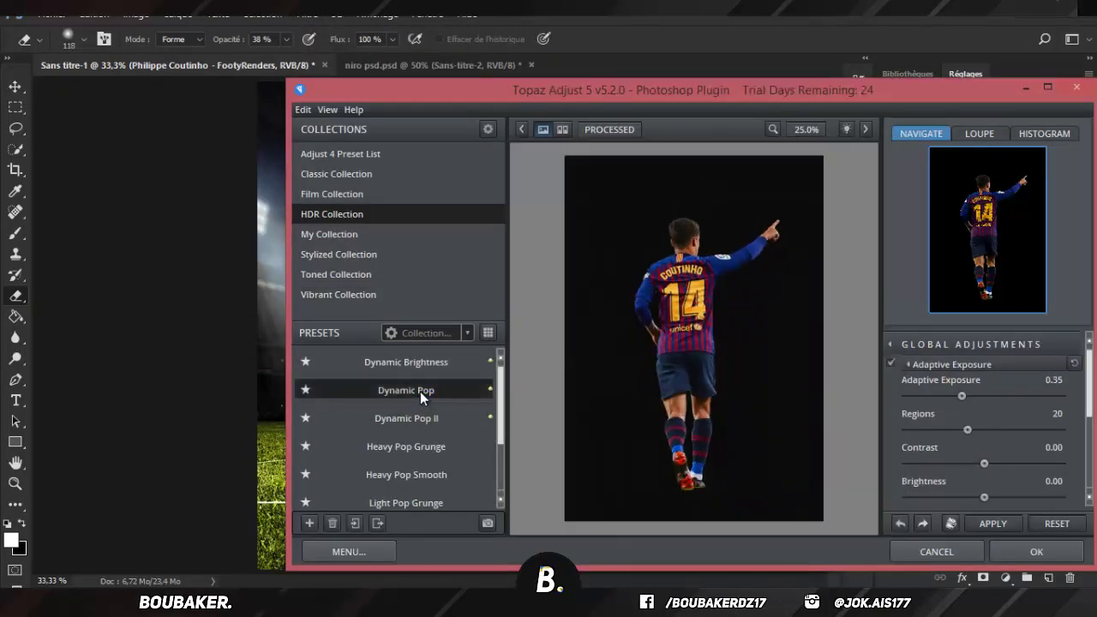
click(1038, 553)
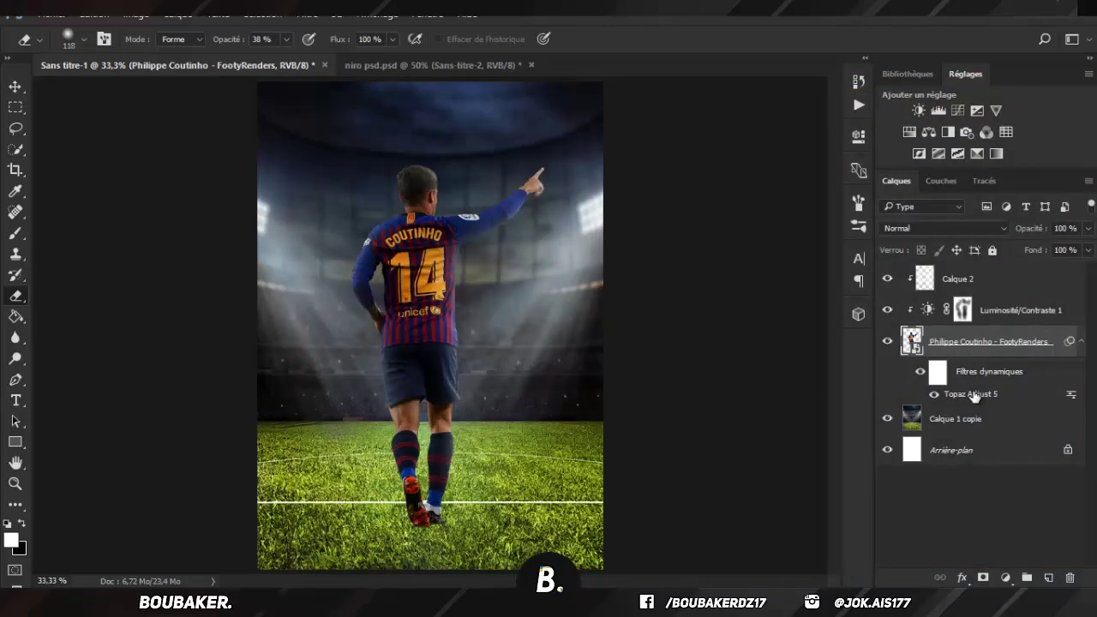
Step: Add a layer mask to the player layer and dab black over the shoes with the 134 px grass brush
click(1082, 341)
click(983, 578)
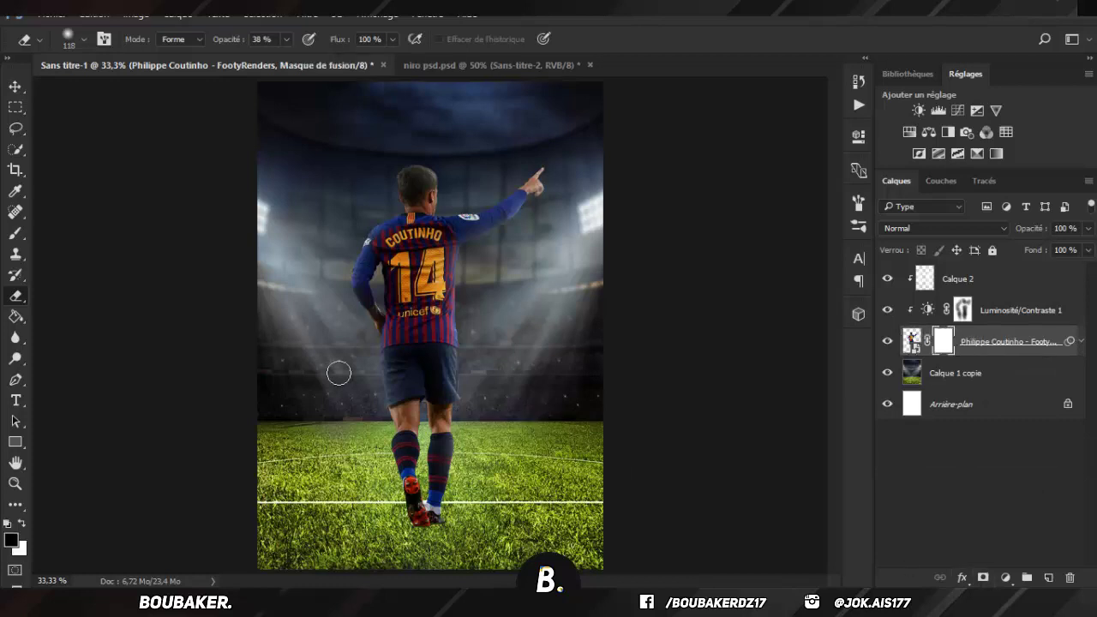
click(16, 233)
click(66, 46)
click(109, 158)
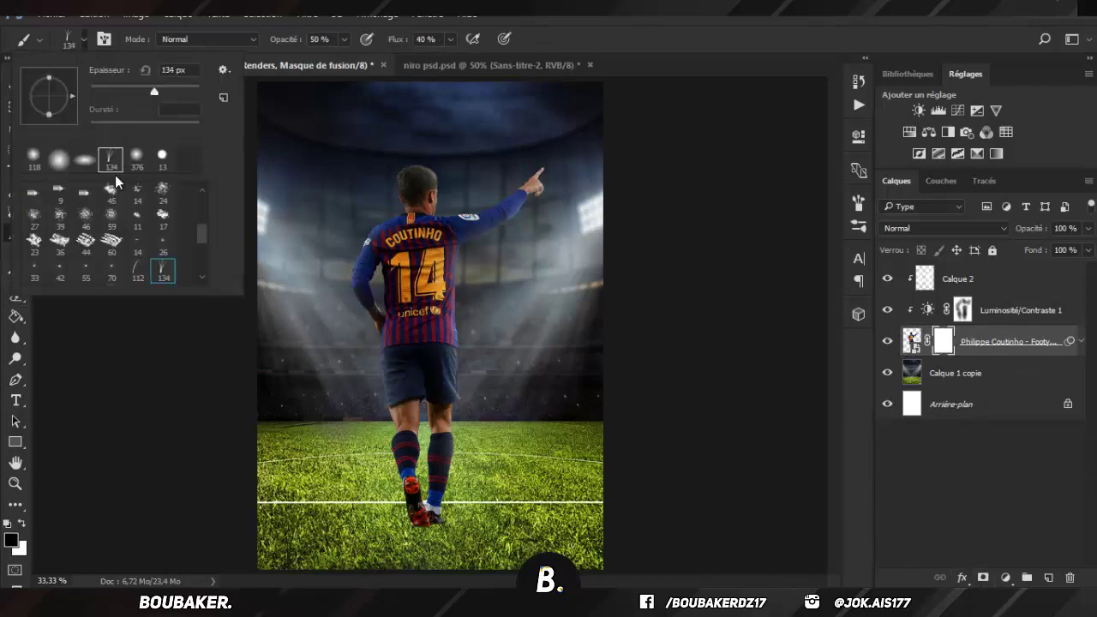
click(437, 535)
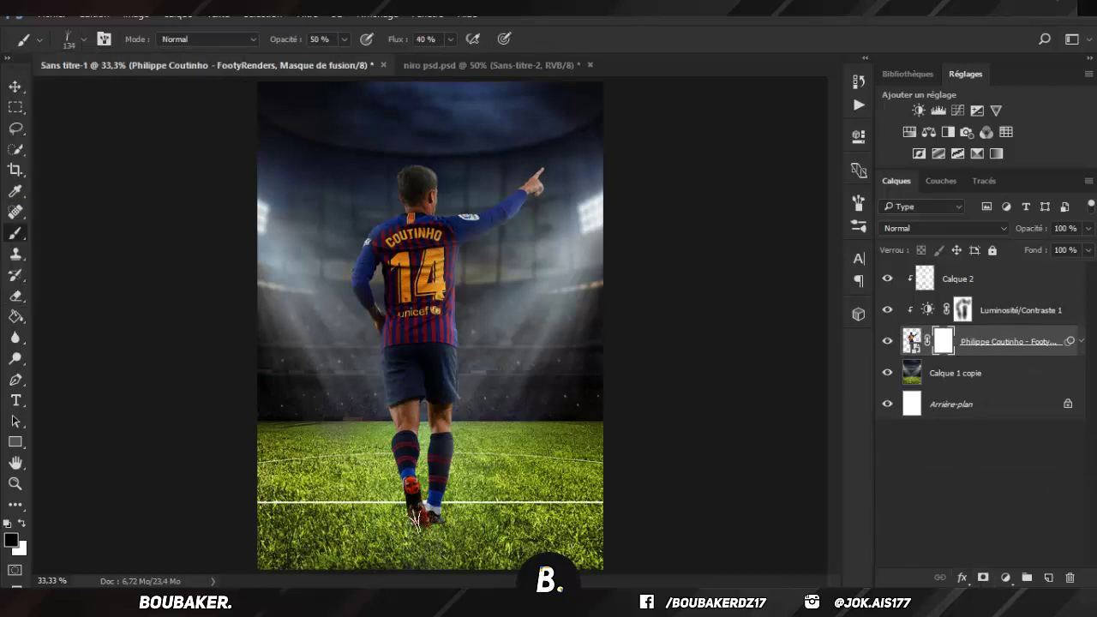
Step: Set the brush flow and opacity to 100% and mask the bottom of the shoes into the grass
click(449, 38)
drag(468, 68, 481, 58)
click(345, 38)
drag(347, 59, 440, 79)
click(426, 516)
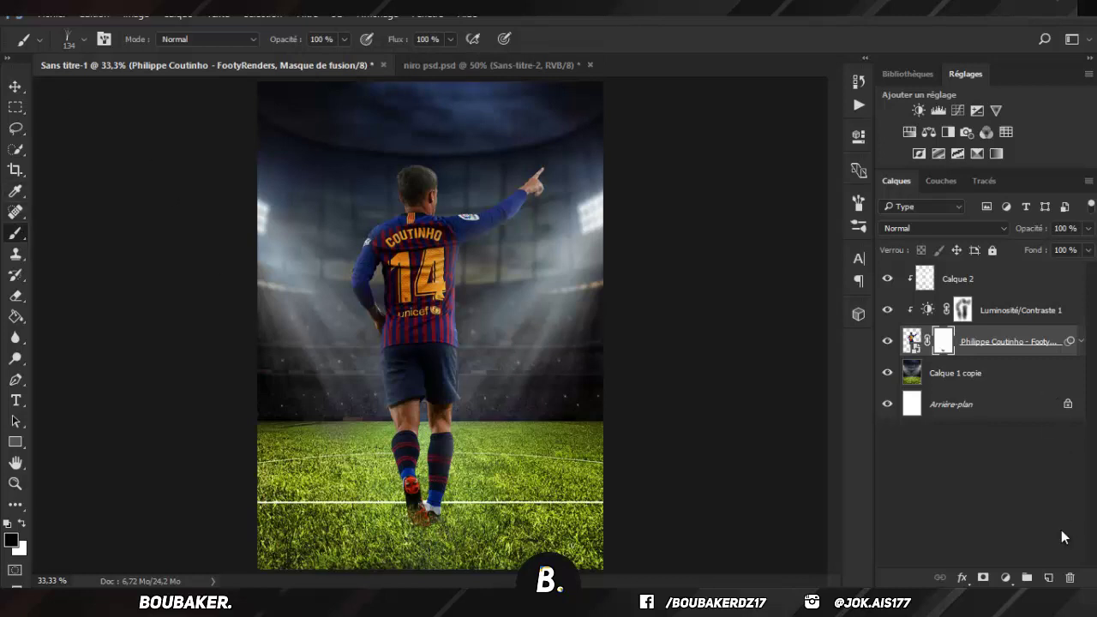
Step: Add a clipped layer directly above the player layer and choose black with the 134 px soft round brush at 0% hardness
click(1048, 577)
key(x)
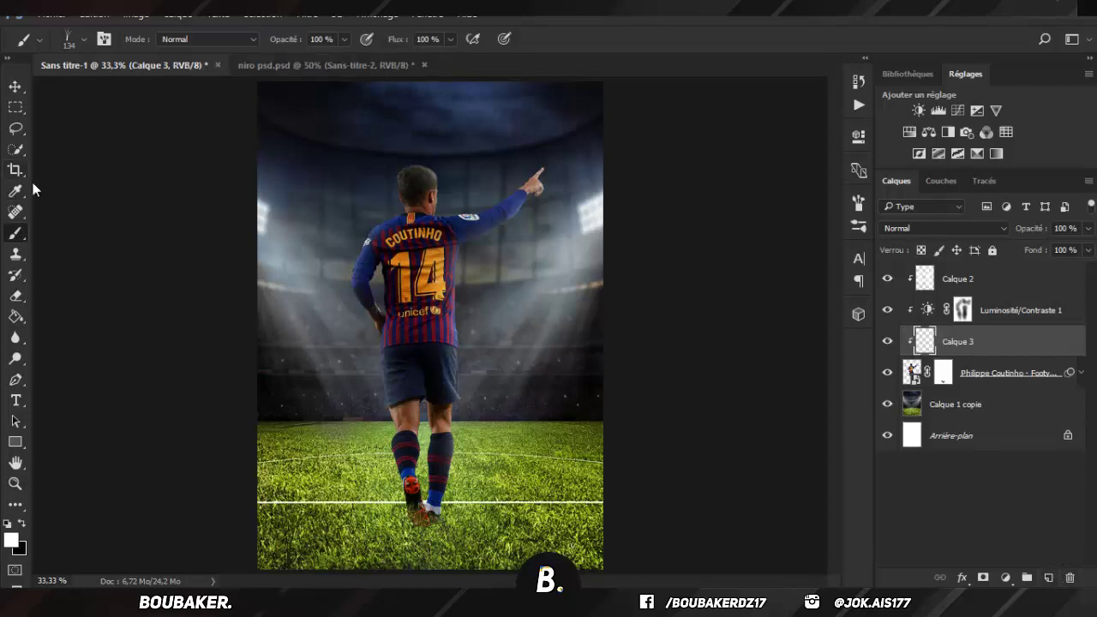
click(66, 43)
click(84, 159)
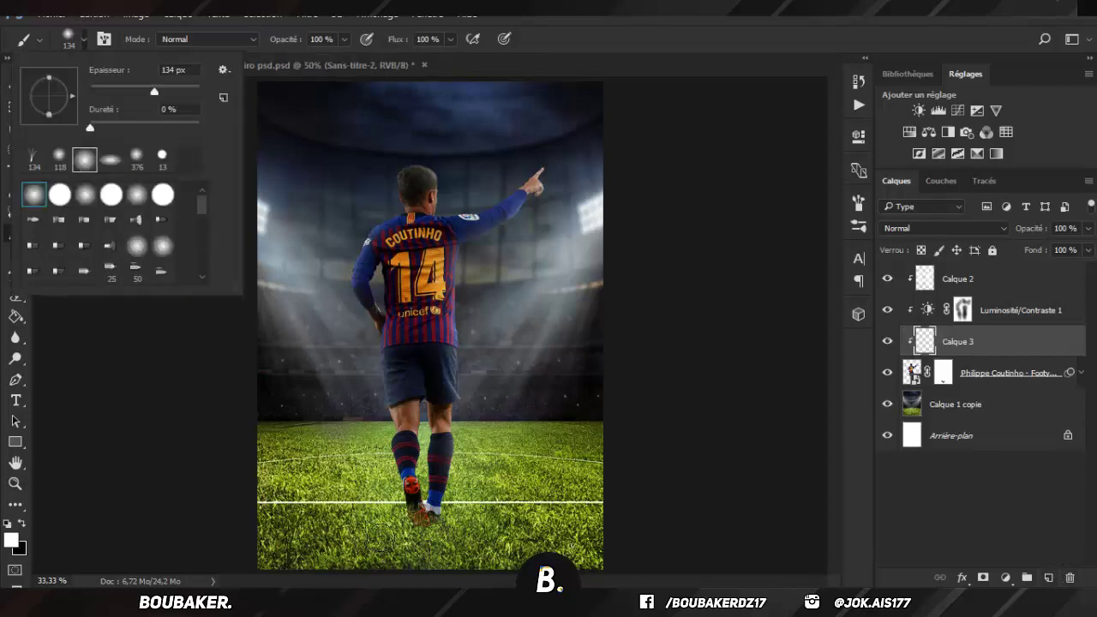
click(441, 523)
key(x)
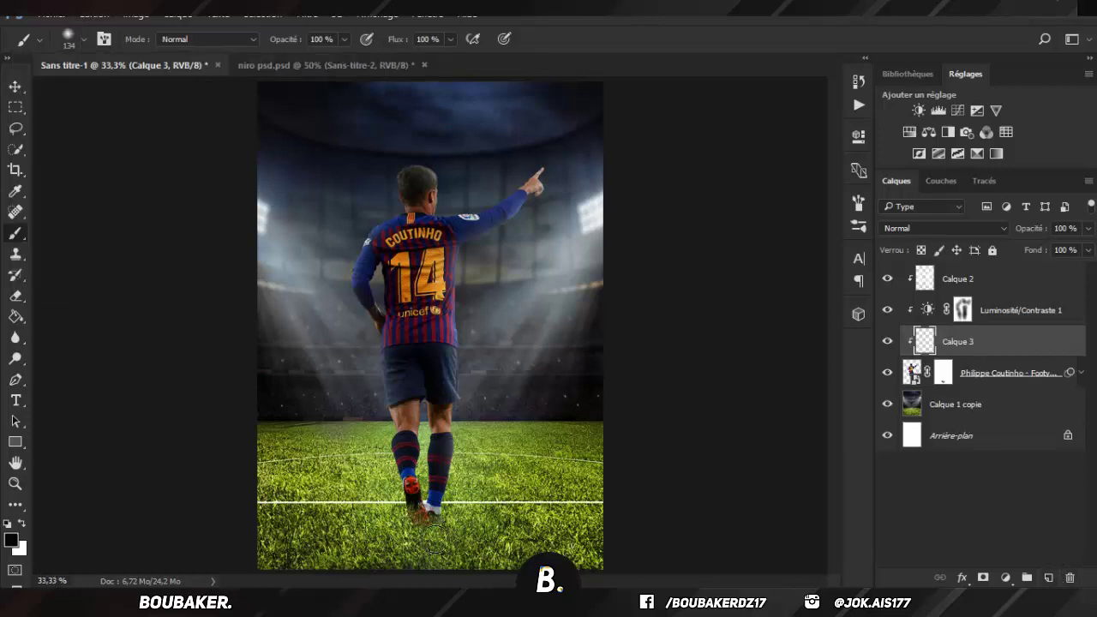
Step: Set the brush opacity to 50% and flow to 46% and darken the player's shoes with black strokes
drag(432, 525, 403, 519)
click(343, 40)
click(307, 57)
click(443, 39)
mouse_move(465, 545)
mouse_down()
mouse_move(425, 512)
mouse_move(469, 520)
mouse_move(430, 508)
mouse_up()
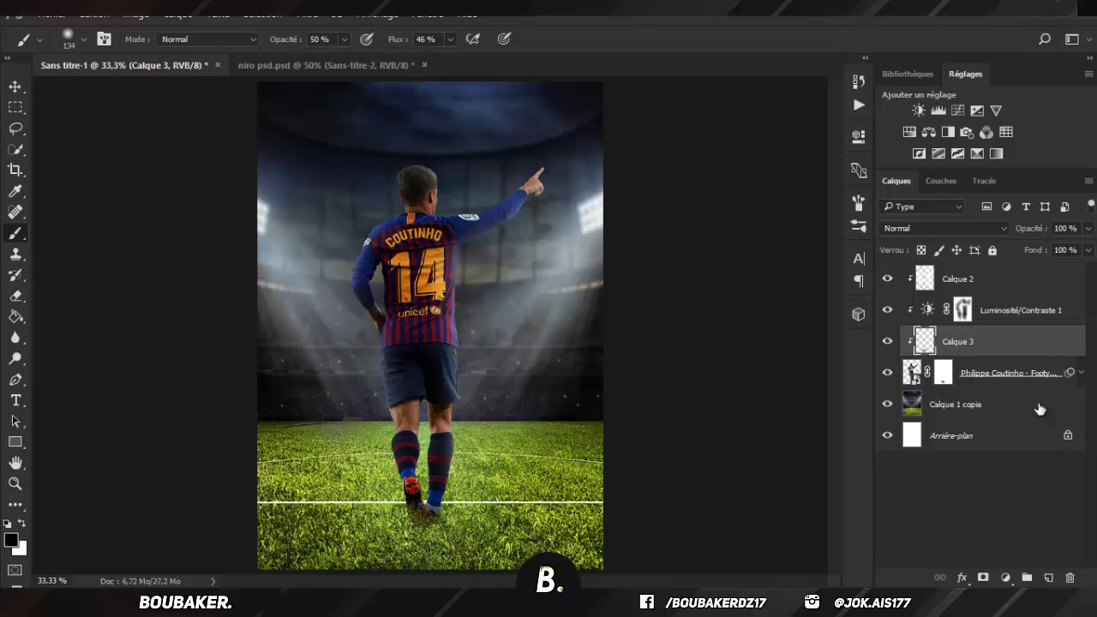
Step: Add a new layer above the stadium layer Calque 1 copie and flatten the 134 px soft brush tip into an ellipse
click(1011, 400)
click(1045, 577)
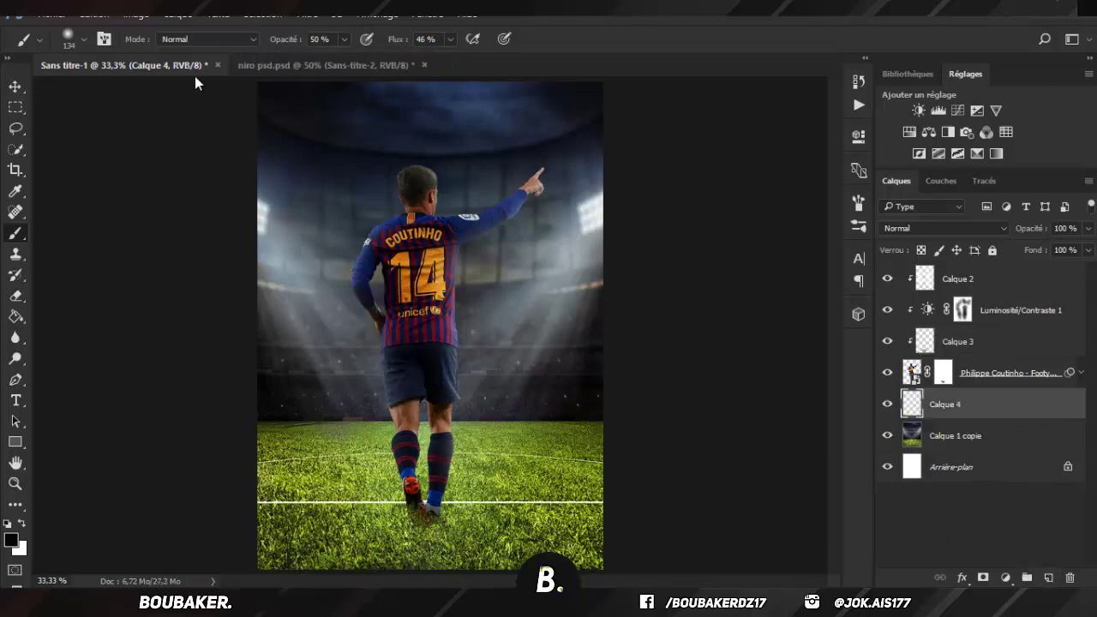
click(64, 38)
drag(48, 116, 74, 101)
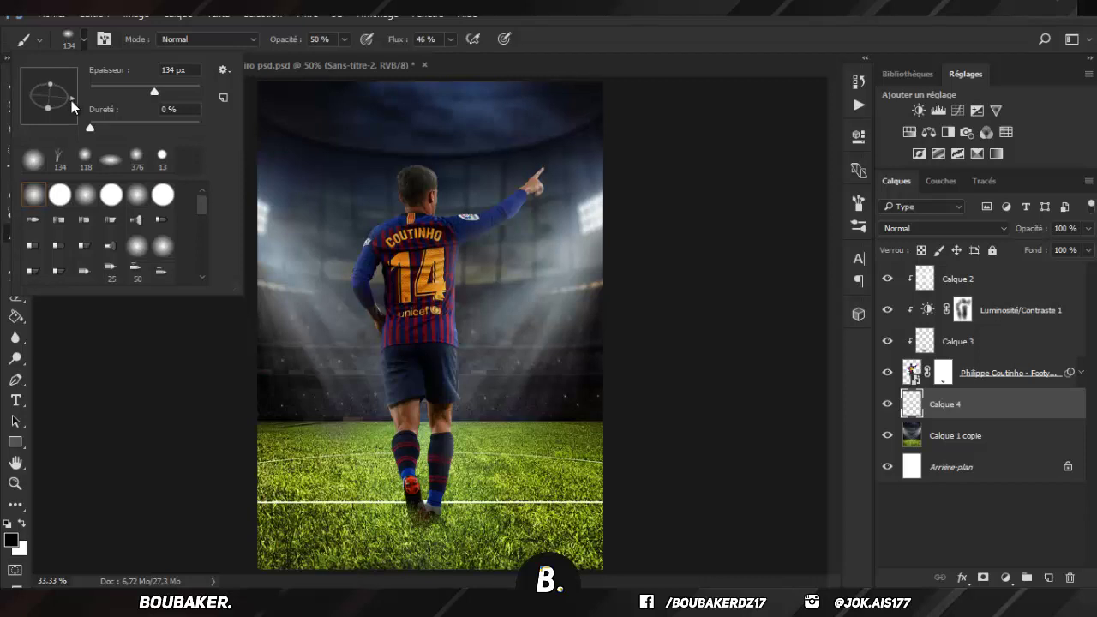
click(426, 522)
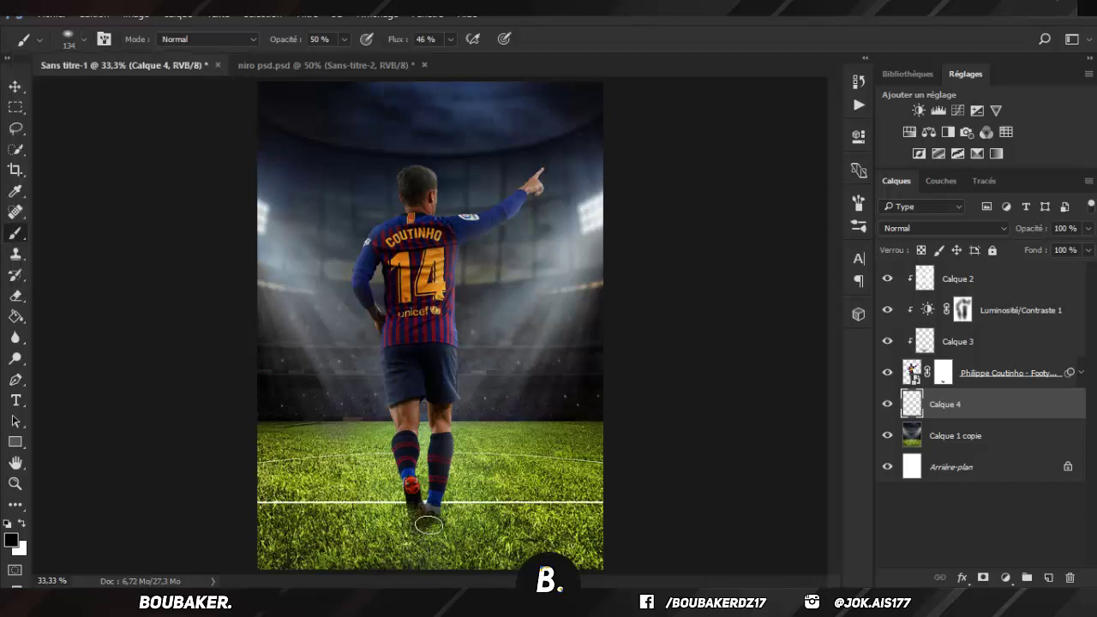
Step: Paint a soft black shadow on the grass below the player's feet, undoing the stray strokes
mouse_move(428, 524)
mouse_down()
mouse_move(416, 522)
mouse_move(434, 528)
mouse_move(396, 557)
mouse_up()
key(ctrl+z)
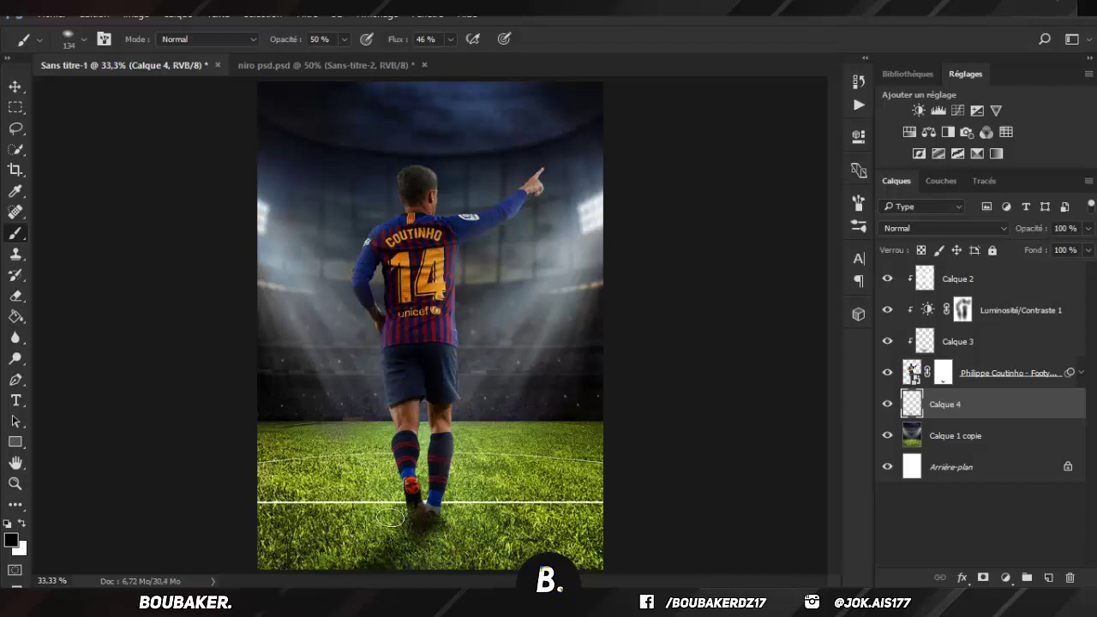
mouse_move(411, 521)
mouse_down()
mouse_move(310, 579)
mouse_move(374, 571)
mouse_move(342, 567)
mouse_move(374, 541)
mouse_move(329, 576)
mouse_up()
key(ctrl+z)
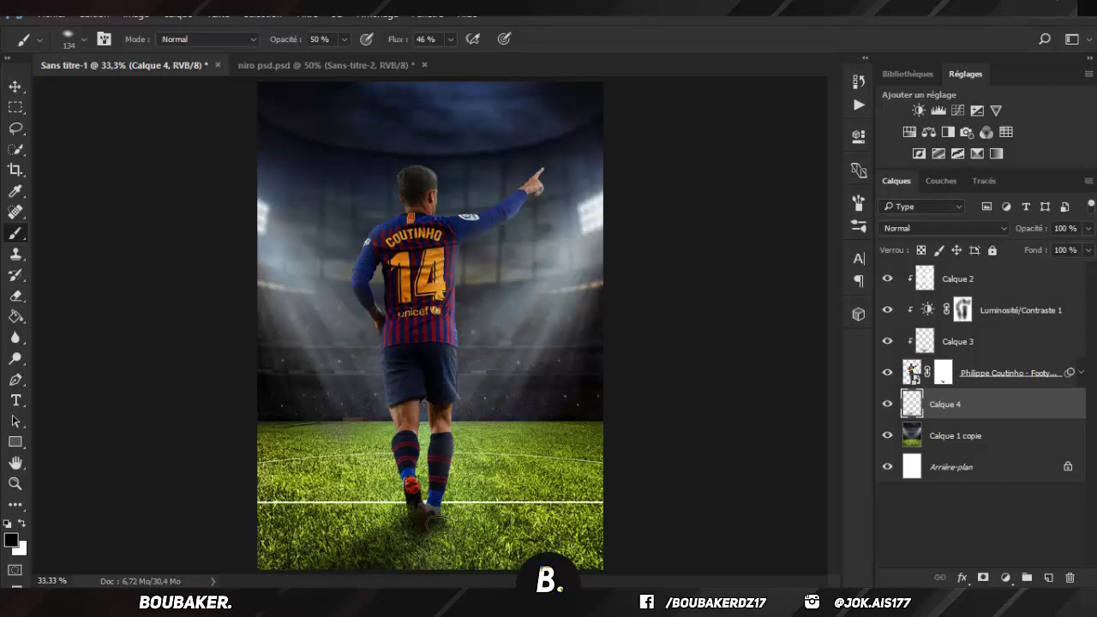
Step: Soften both sides of the ground shadow with the 118 px Eraser at 38% opacity
click(15, 295)
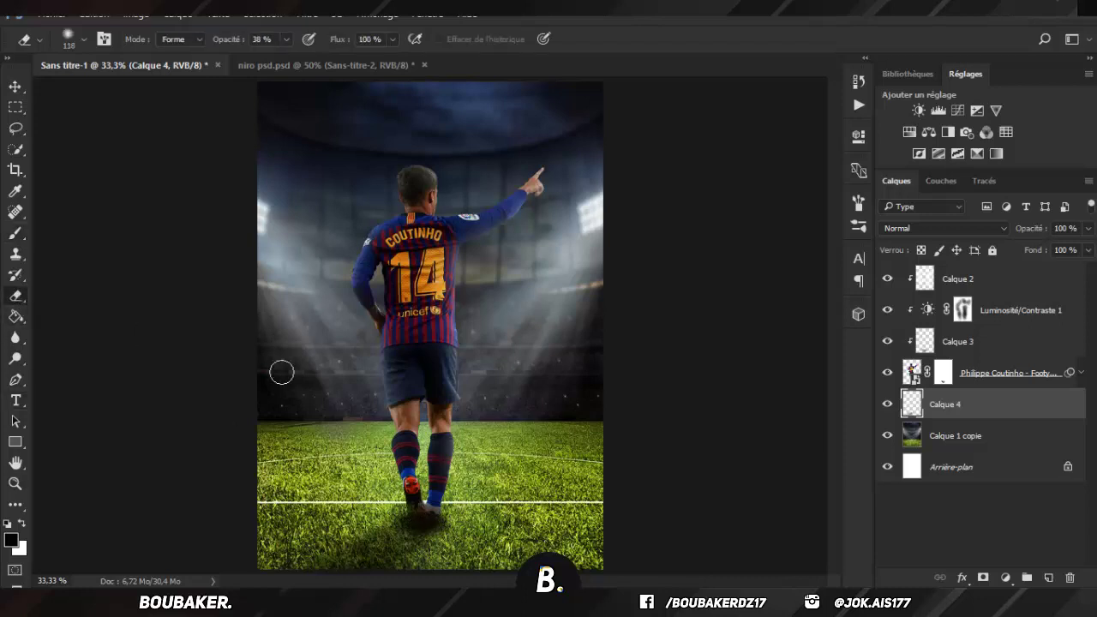
drag(384, 511, 397, 502)
drag(470, 519, 446, 559)
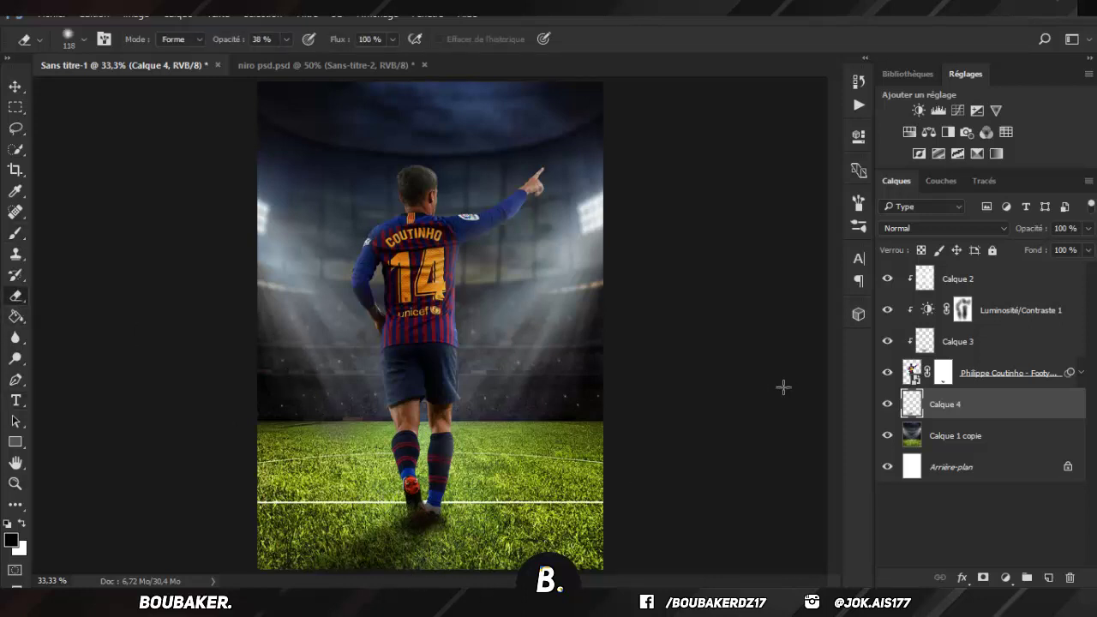
Step: Add a Vibrance adjustment with saturation -22 above the stadium layer and a clipped one with saturation -26 above Calque 2
click(1019, 442)
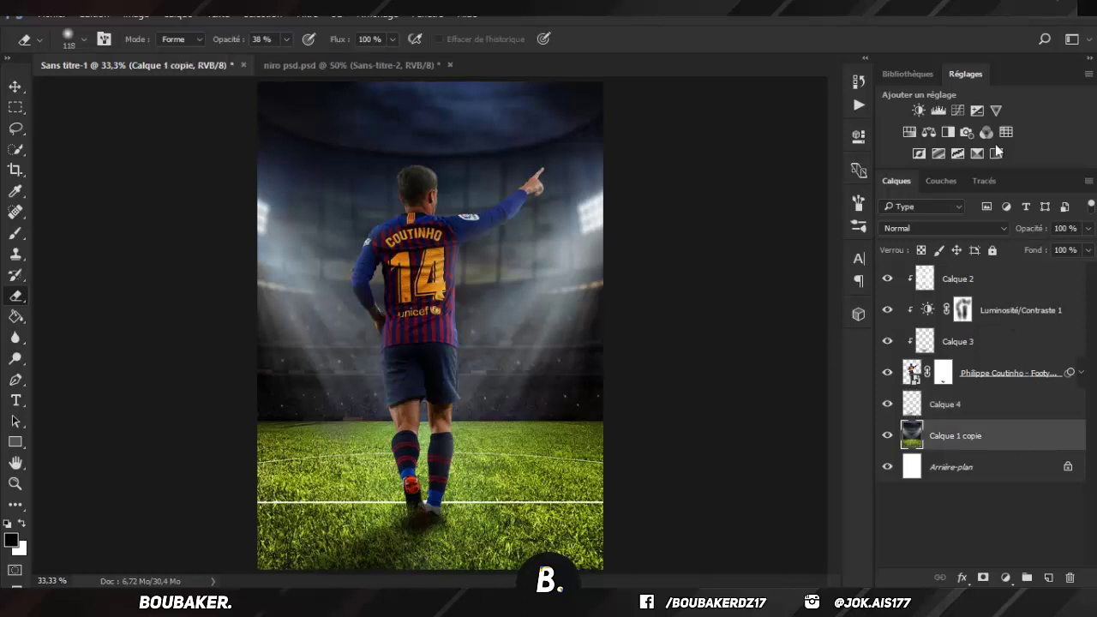
click(993, 109)
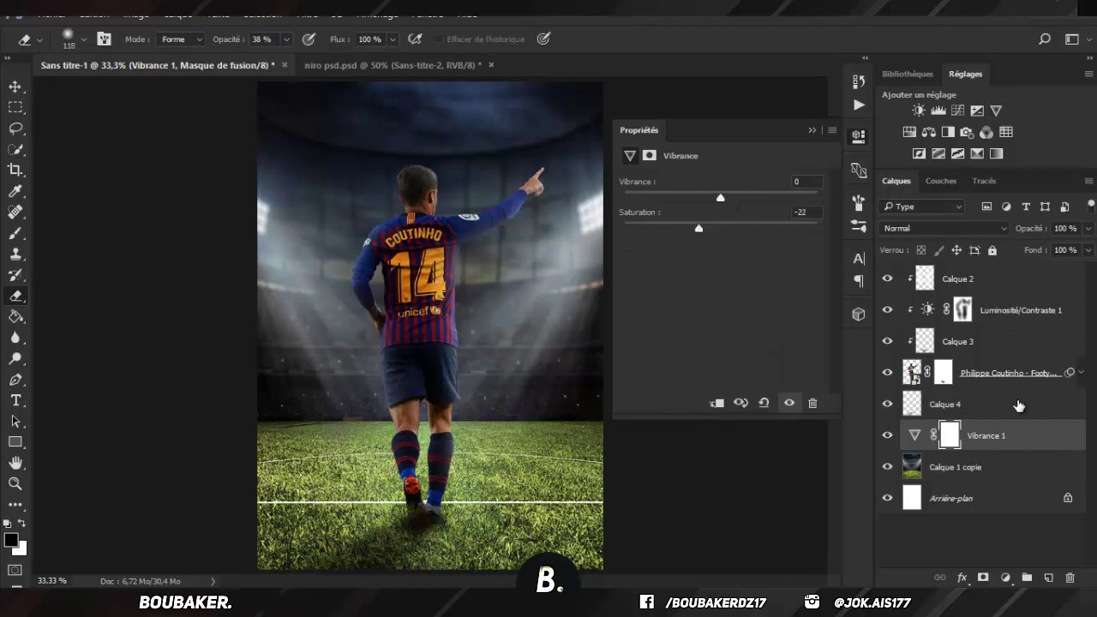
click(1028, 283)
click(995, 109)
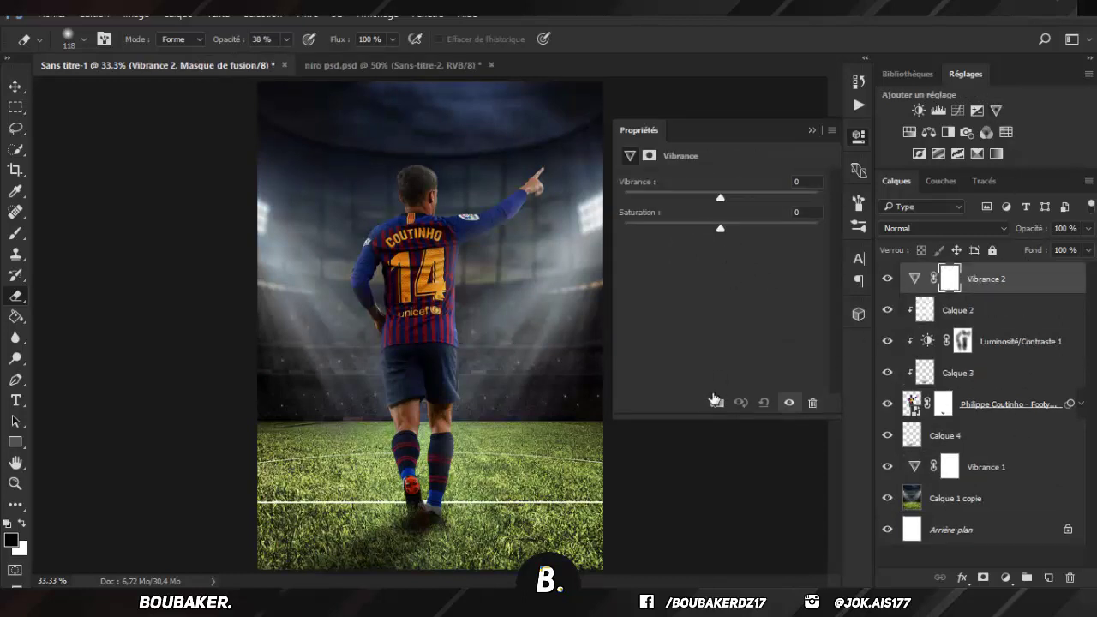
click(714, 400)
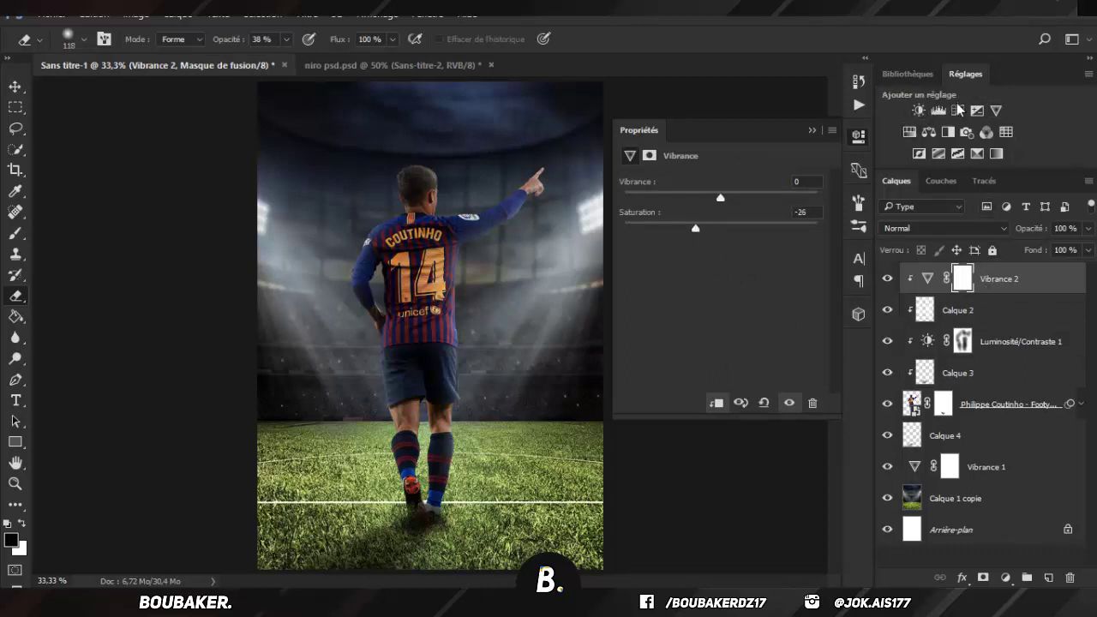
Step: Add a Luminosité/Contraste adjustment with brightness 6 and contrast 13, and a color balance adjustment shifting the midtones towards cyan, green and blue
click(917, 109)
drag(716, 251, 730, 219)
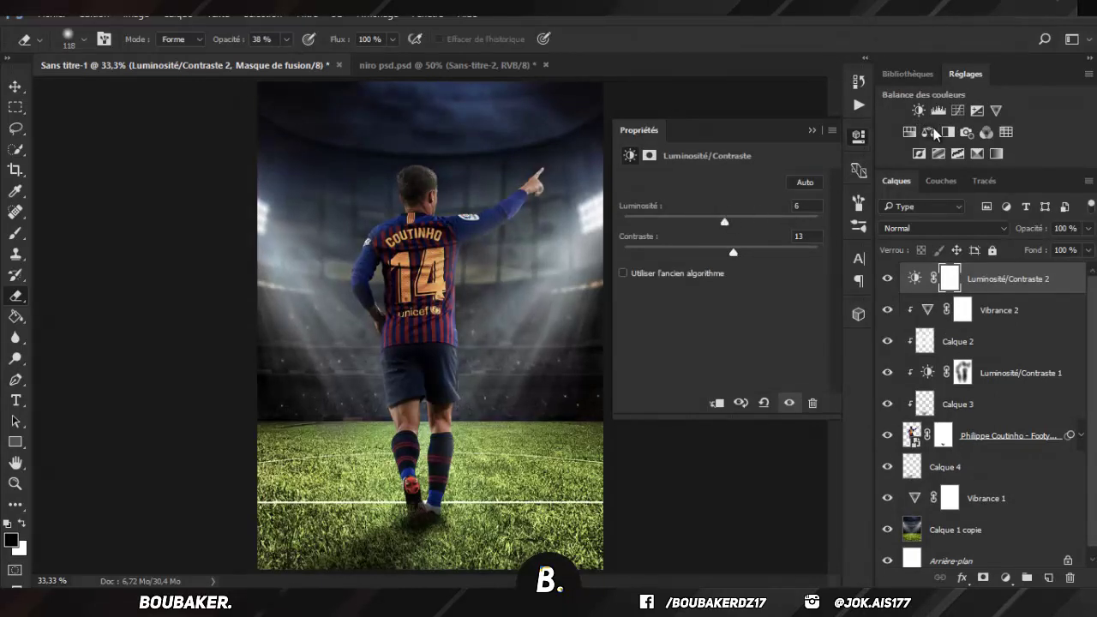
click(928, 132)
click(716, 270)
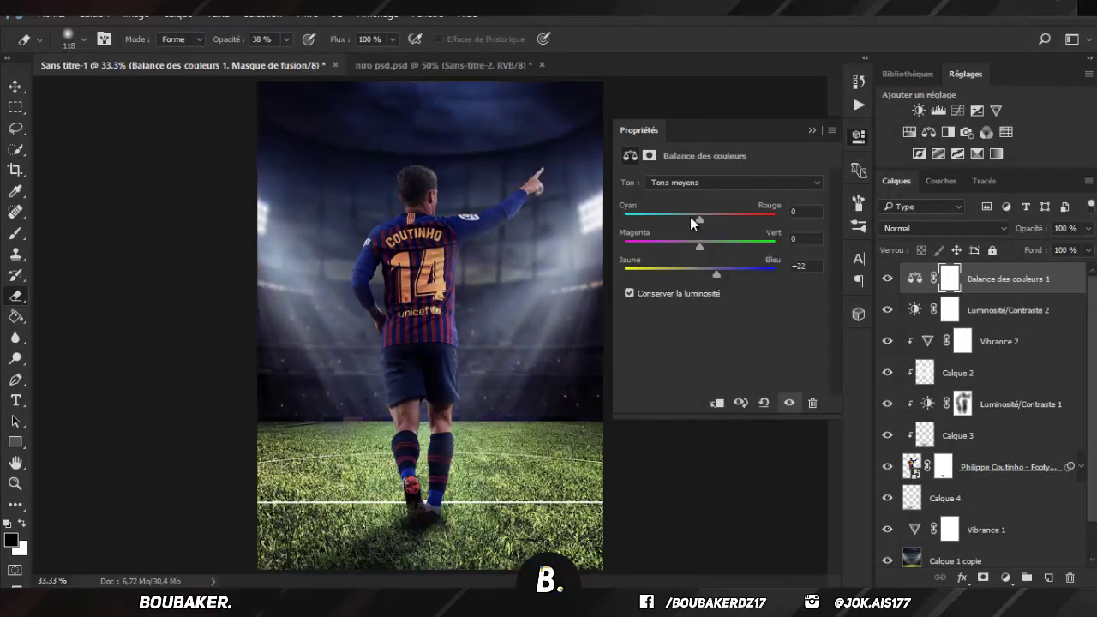
click(690, 216)
drag(700, 241, 706, 248)
click(723, 271)
click(725, 270)
Step: Add a Curves adjustment with a slight S-shaped RGB curve and a raised black point
click(957, 110)
drag(703, 332, 700, 340)
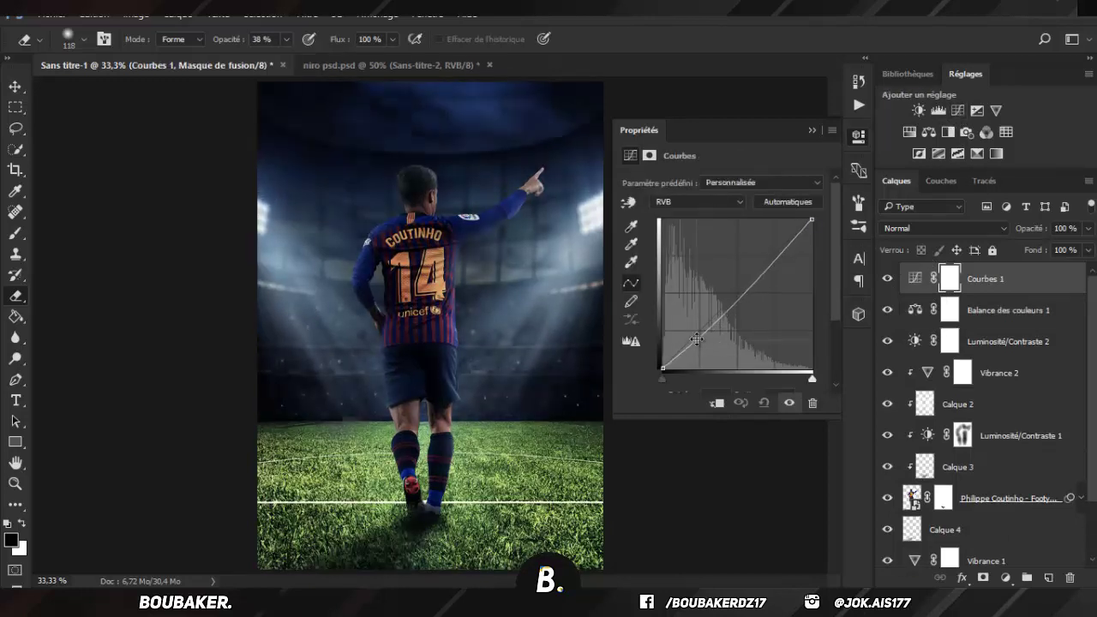
drag(768, 262, 767, 256)
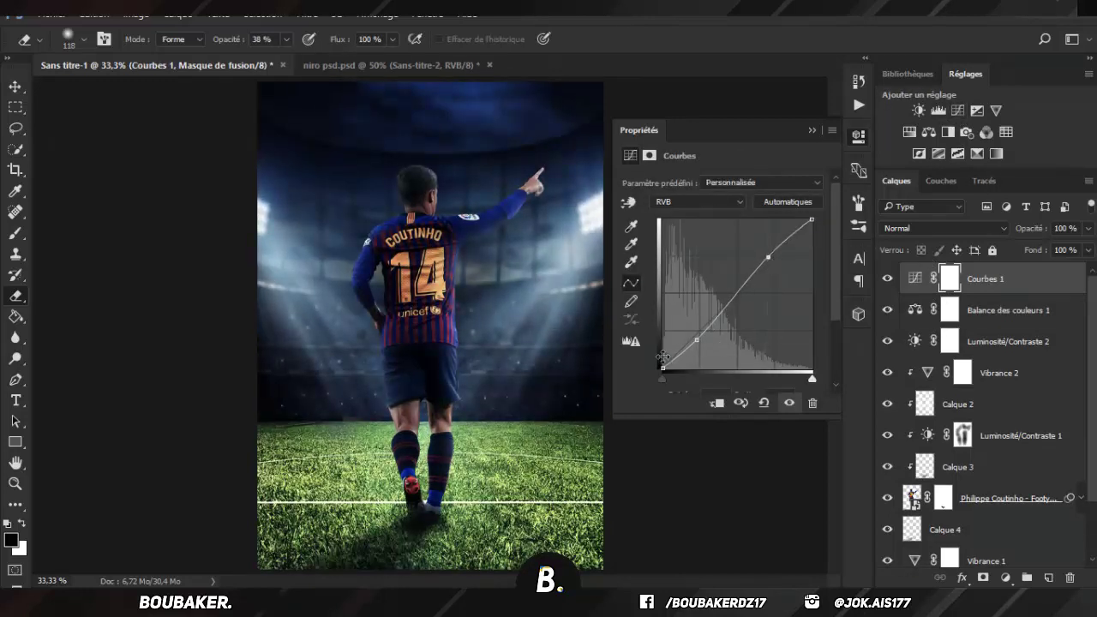
drag(662, 368, 660, 359)
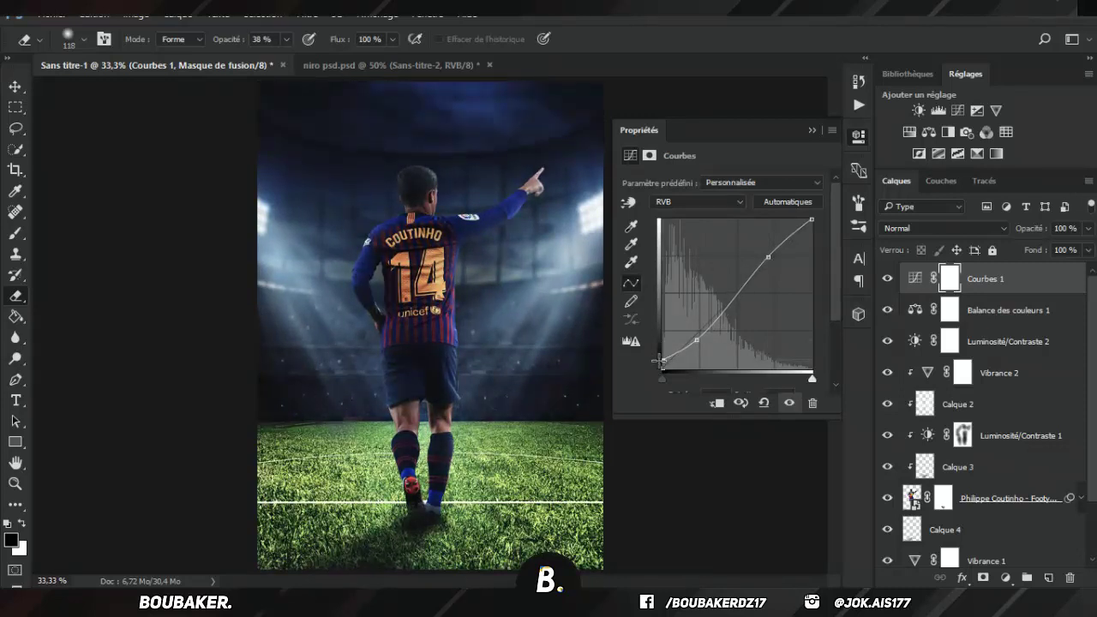
click(810, 131)
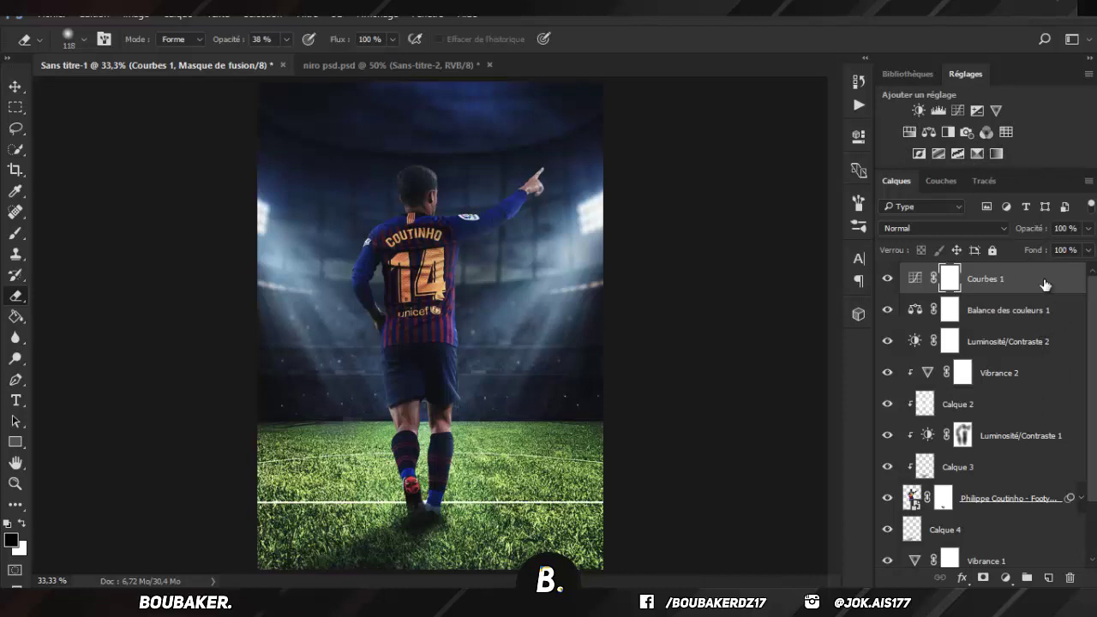
Step: Add an Exposure adjustment with exposure -0,06, offset +0,0042 and gamma correction 0,87
click(977, 110)
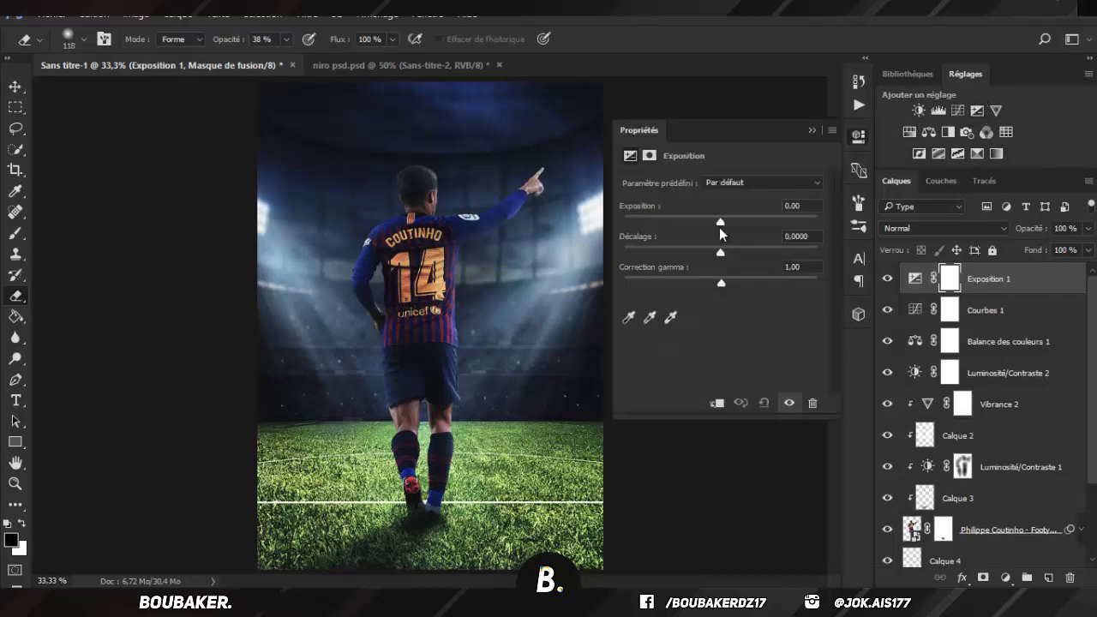
drag(718, 224, 722, 248)
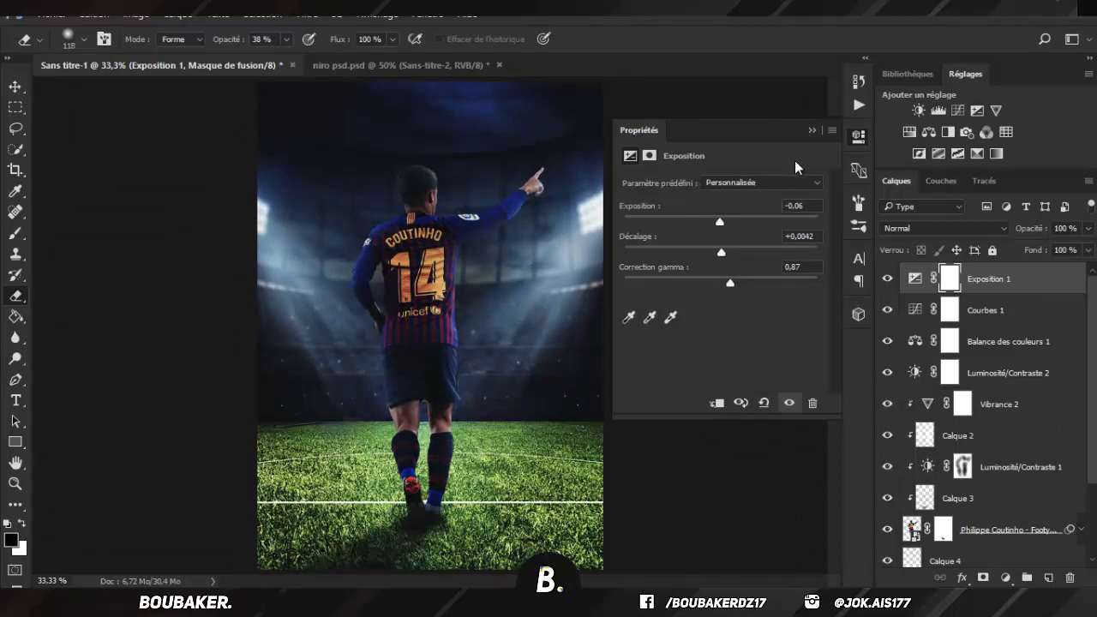
click(810, 130)
Step: Add a layer mask to the shadow layer Calque 4 and erase across the shadow below the feet with black as background color
scroll(992, 391, down, 3)
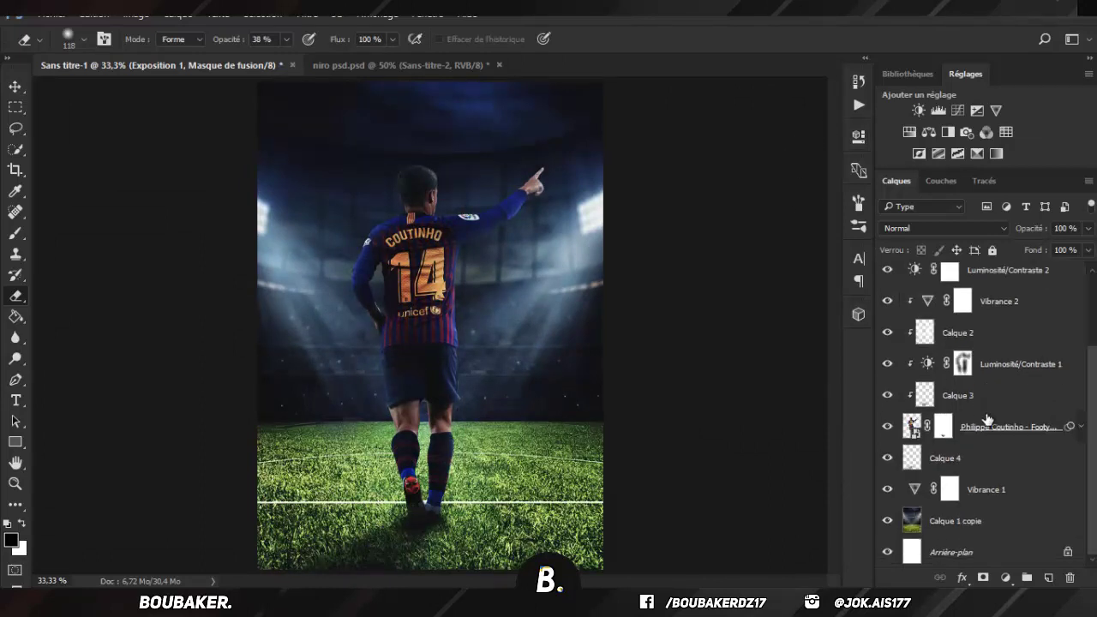
click(977, 457)
click(982, 576)
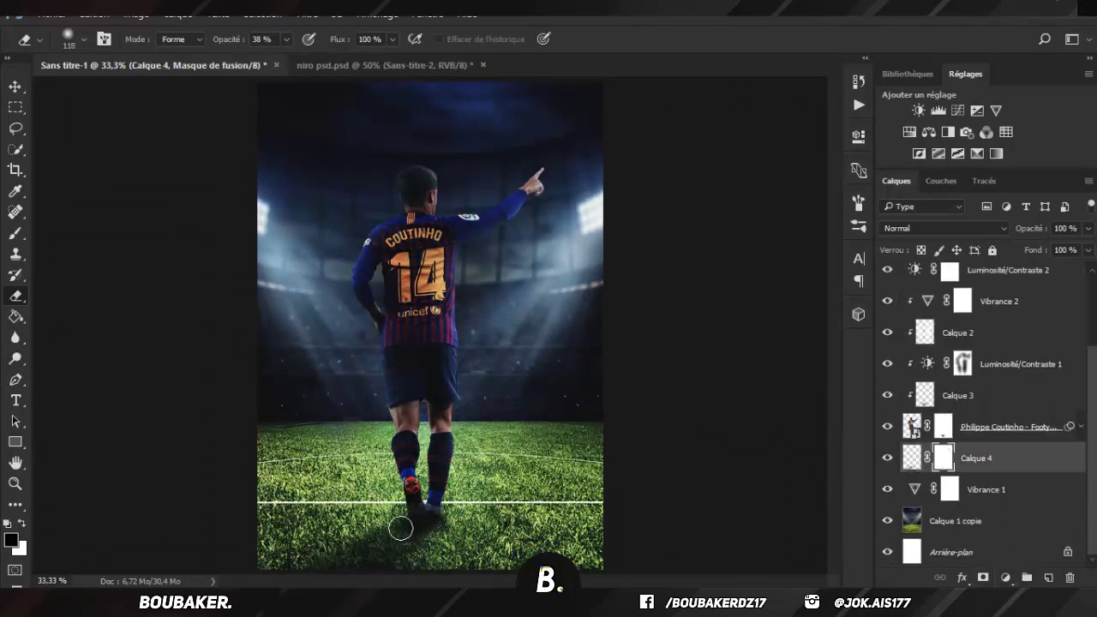
key(x)
key(x)
key(x)
drag(450, 536, 397, 536)
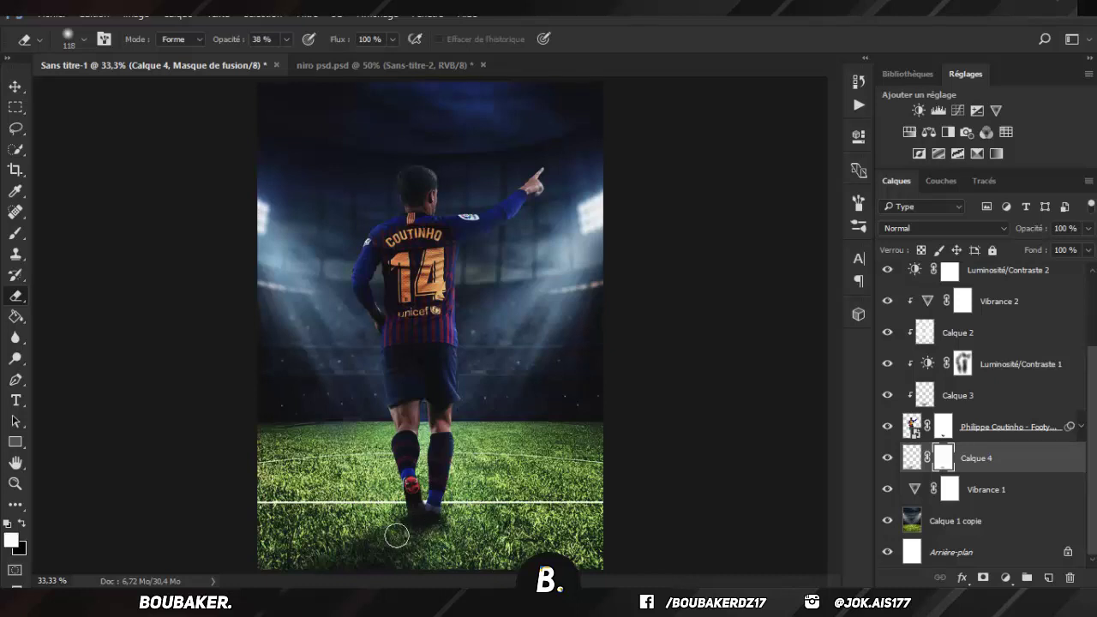
Step: Set the Eraser flow to 45% and refine the shadow mask around the feet, switching between black and white
click(392, 39)
drag(436, 535, 370, 536)
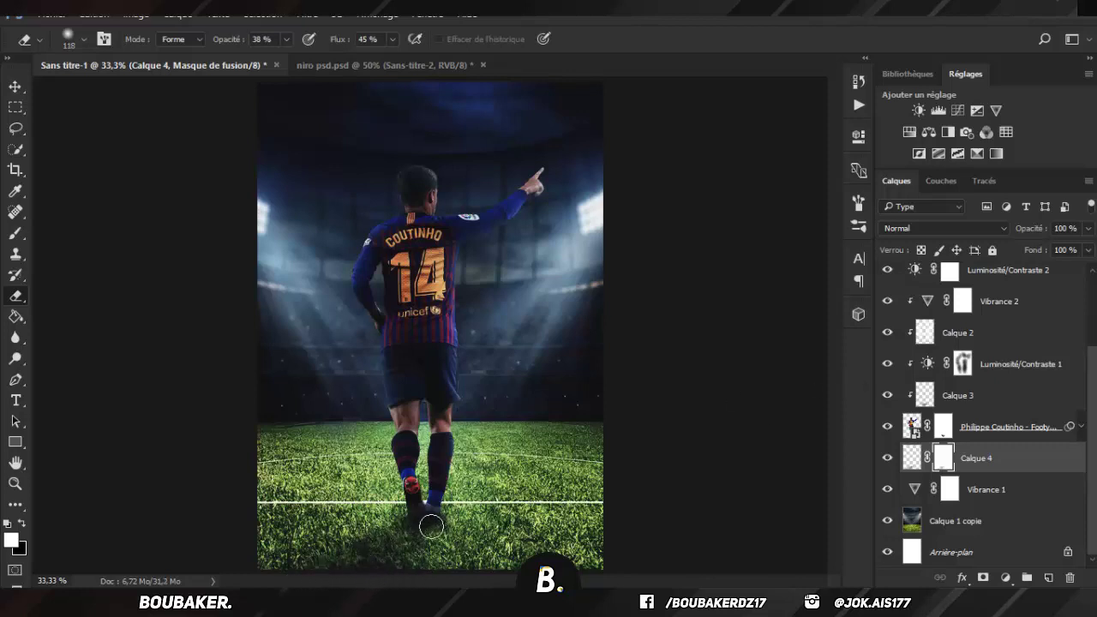
key(x)
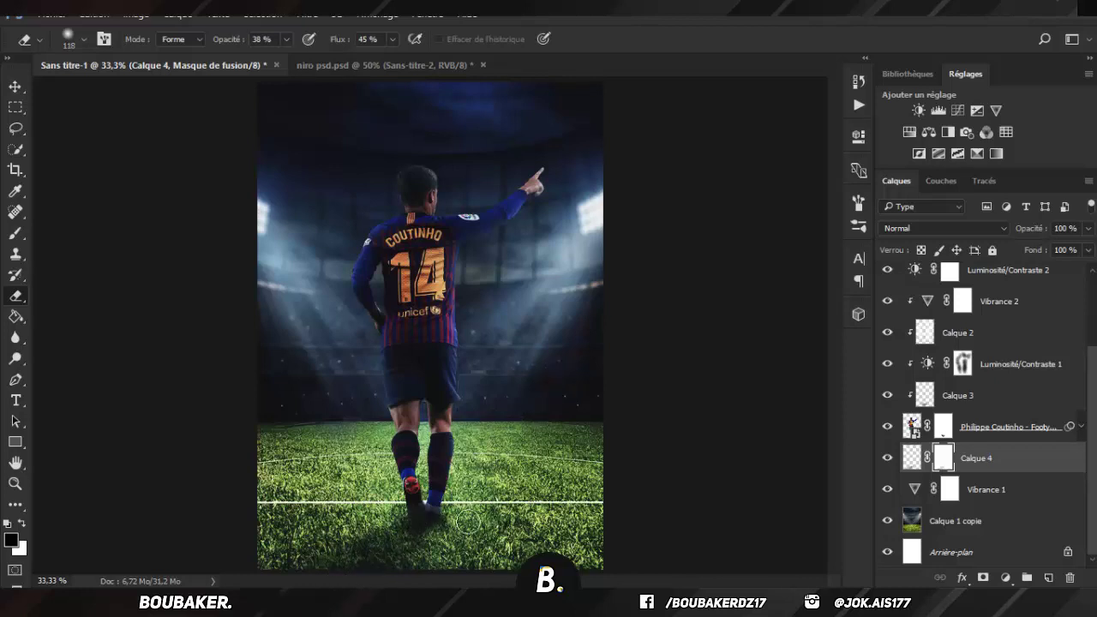
key(x)
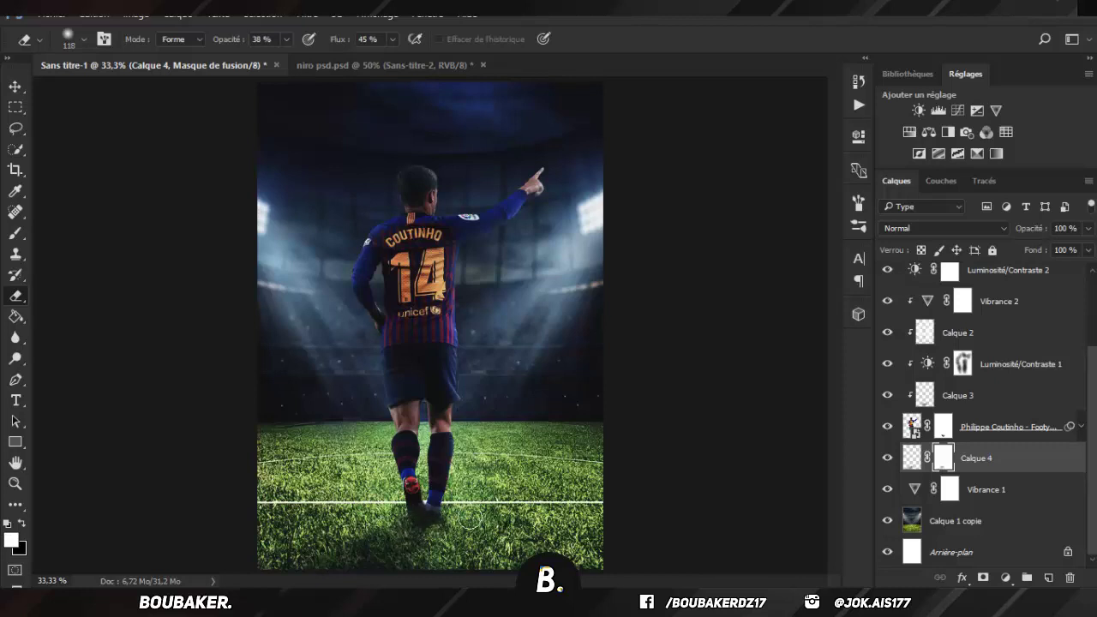
key(x)
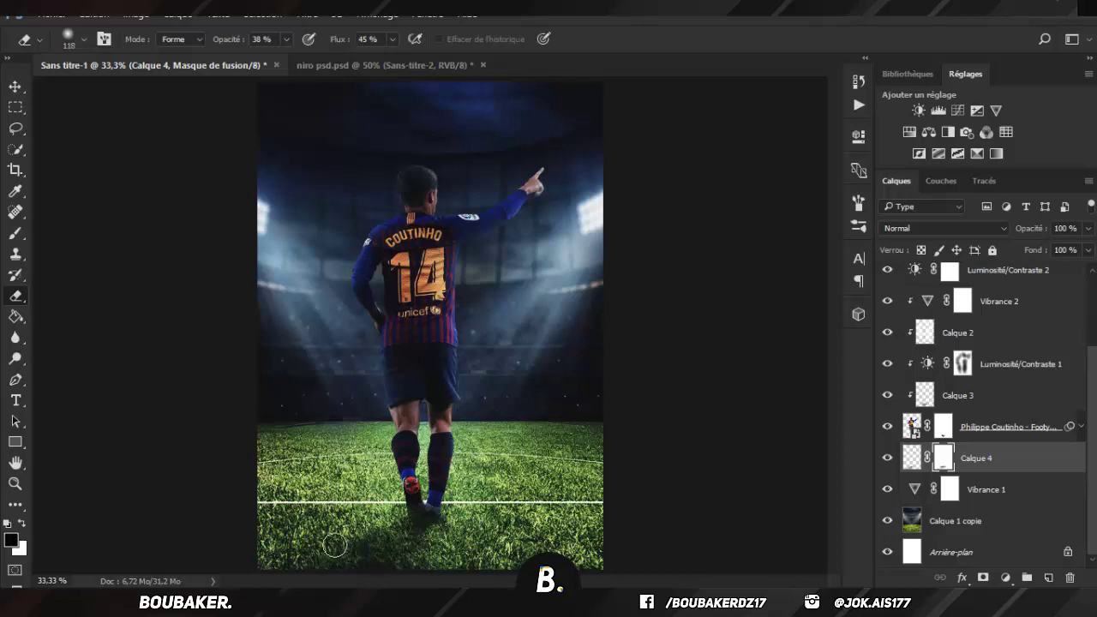
Step: Stamp all visible layers into a new layer above Exposition 1 and open it in the Camera Raw filter
scroll(965, 359, up, 3)
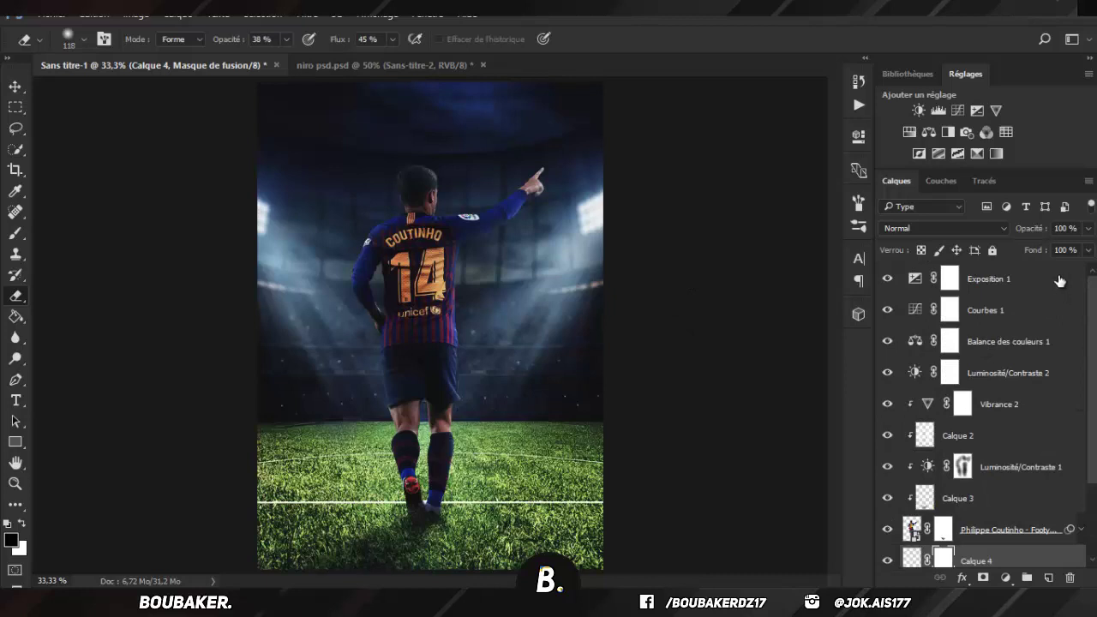
click(1059, 281)
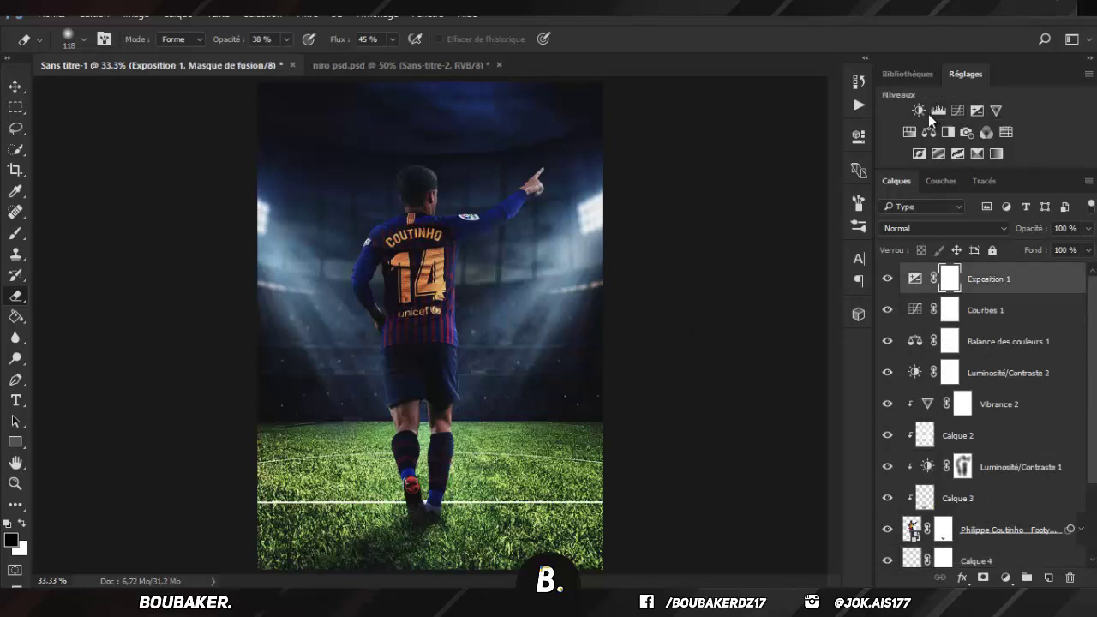
key(ctrl+shift+alt+e)
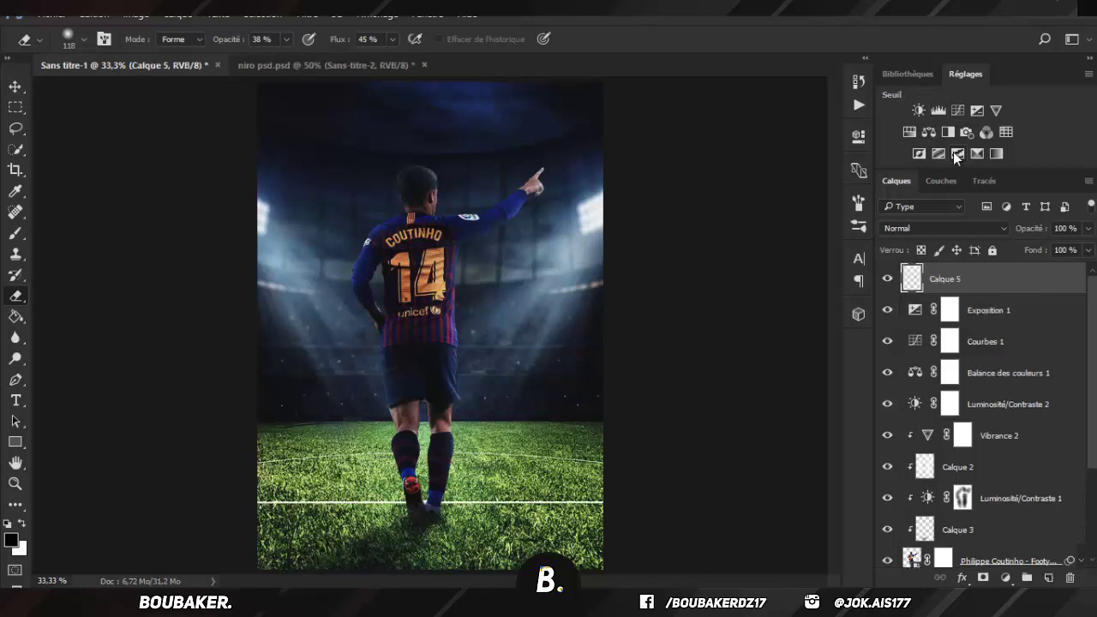
click(306, 13)
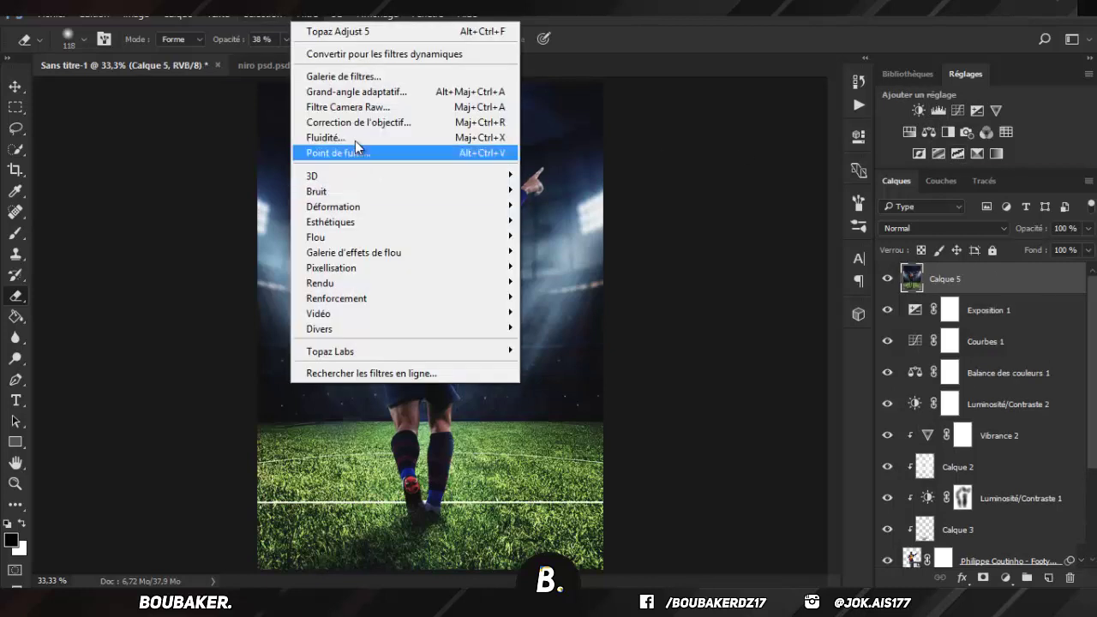
click(347, 105)
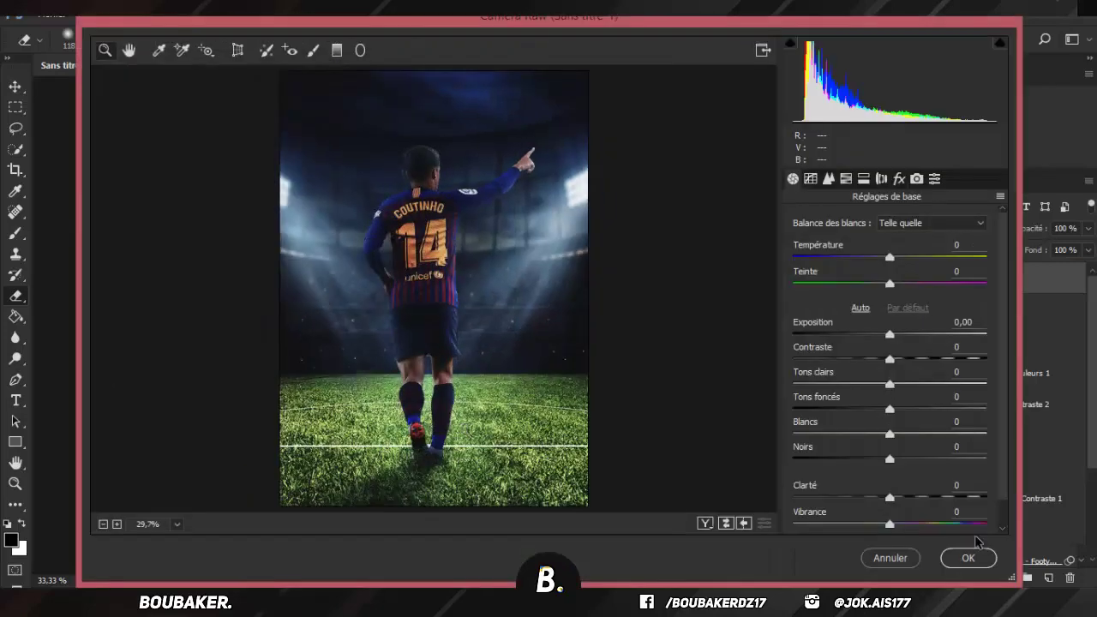
Step: Set clarity +23, blacks +8, whites +11, shadows +20, highlights +30, contrast +5 and exposure -0,30, and cool the temperature slightly
drag(903, 498, 911, 499)
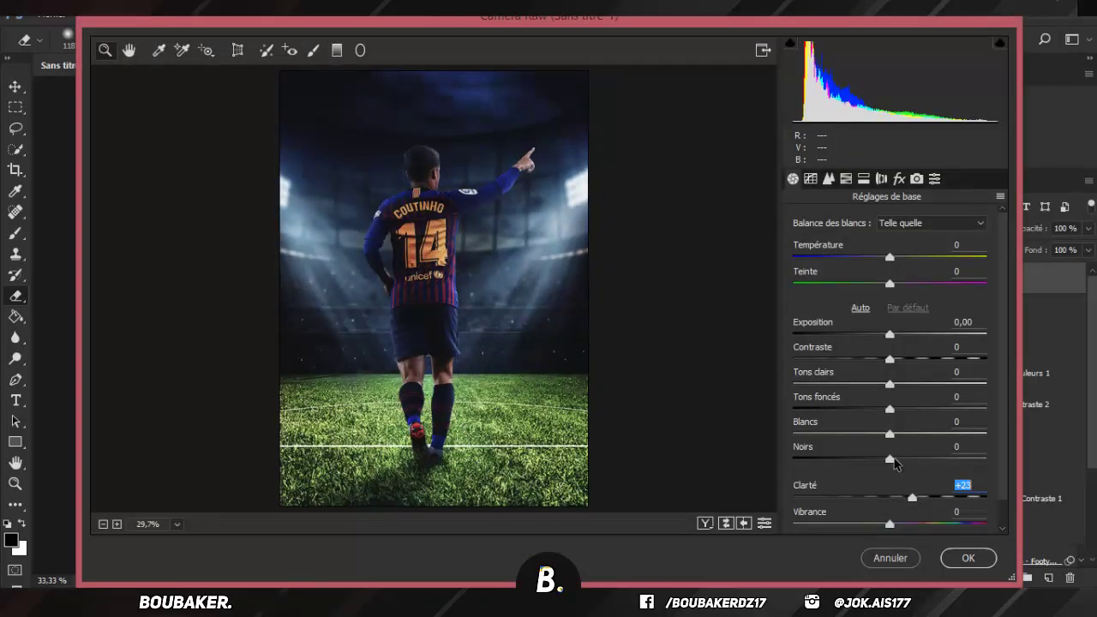
drag(891, 460, 886, 335)
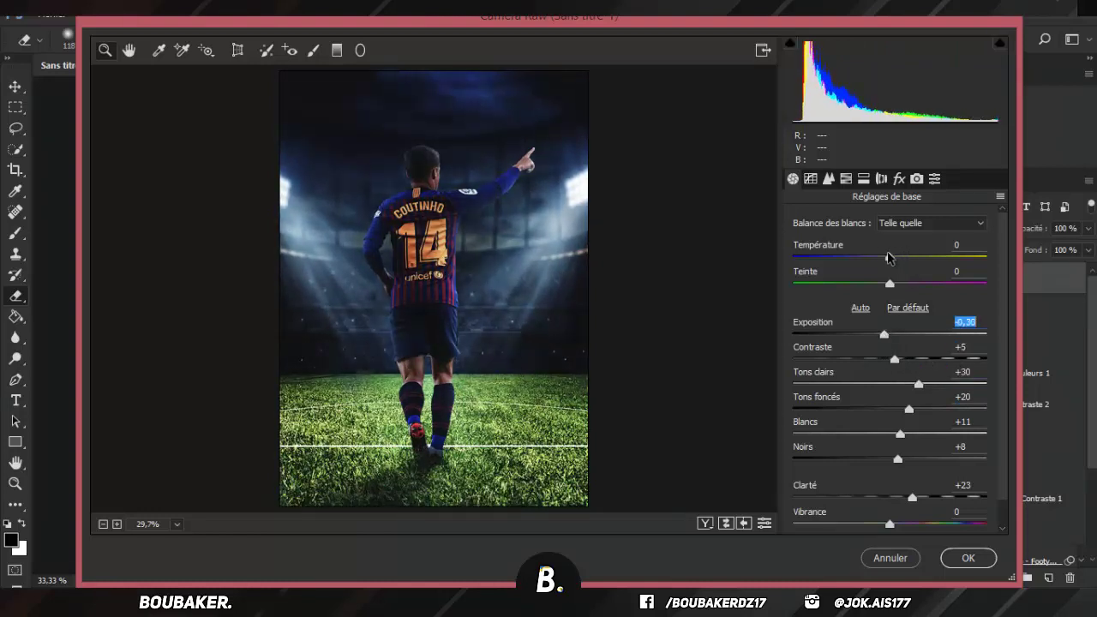
drag(887, 257, 882, 261)
Step: In the camera calibration, set blue primary hue -28 and saturation +14, and green primary hue +37 and saturation -10
click(913, 178)
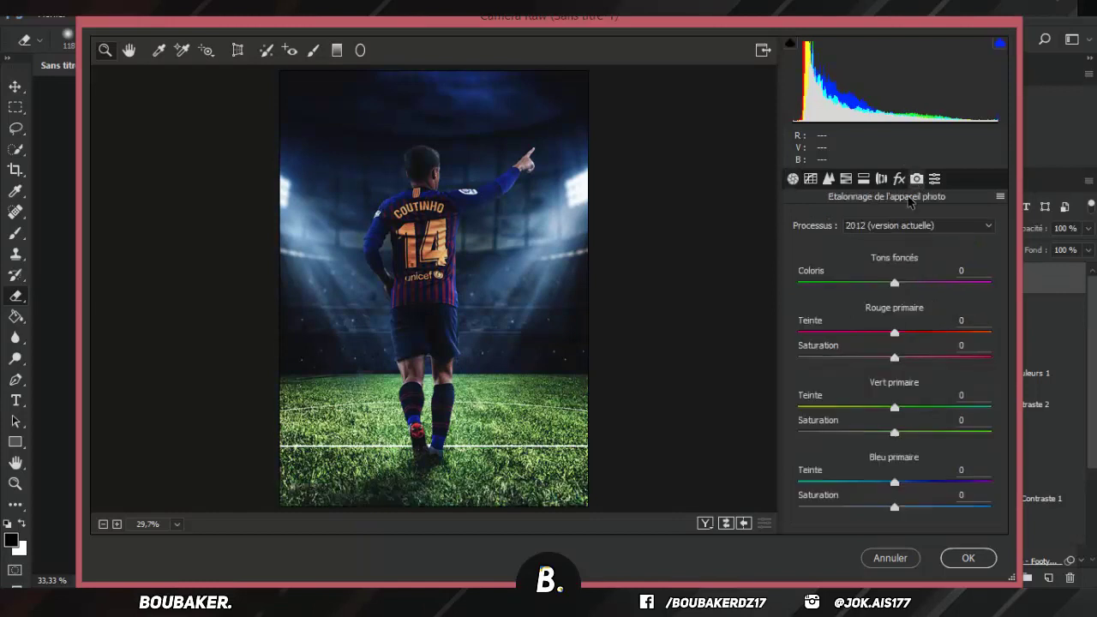
drag(890, 483, 867, 495)
click(908, 506)
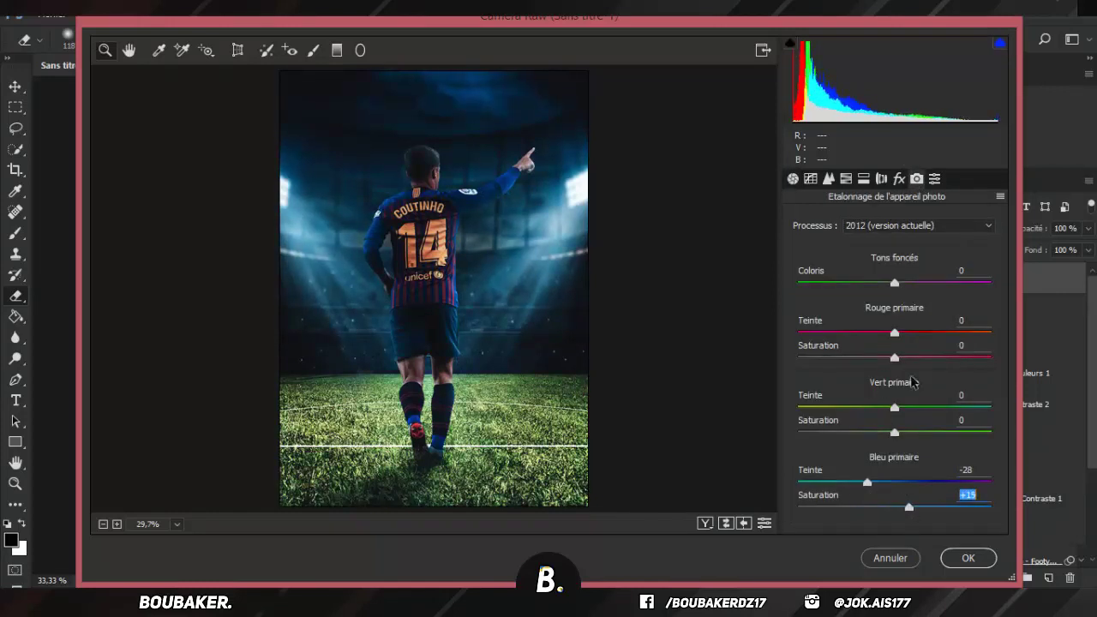
drag(898, 408, 884, 434)
Step: Set red primary hue +25, shadow tint -38 and blue primary saturation -20, and apply the Camera Raw filter
drag(890, 340, 887, 340)
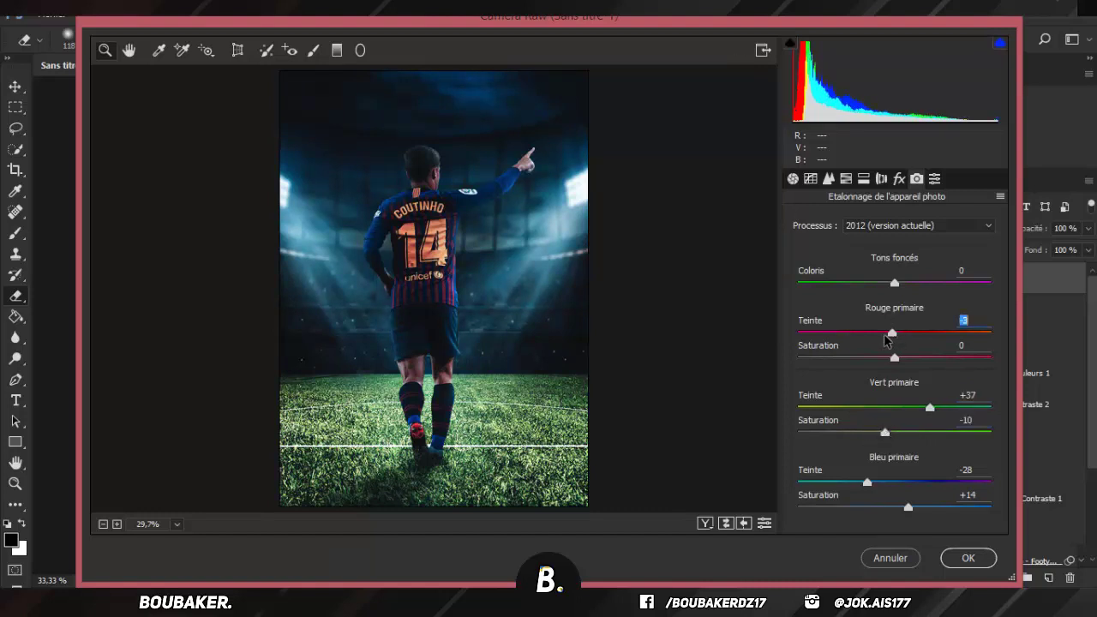
key(shift+Down)
drag(894, 283, 858, 284)
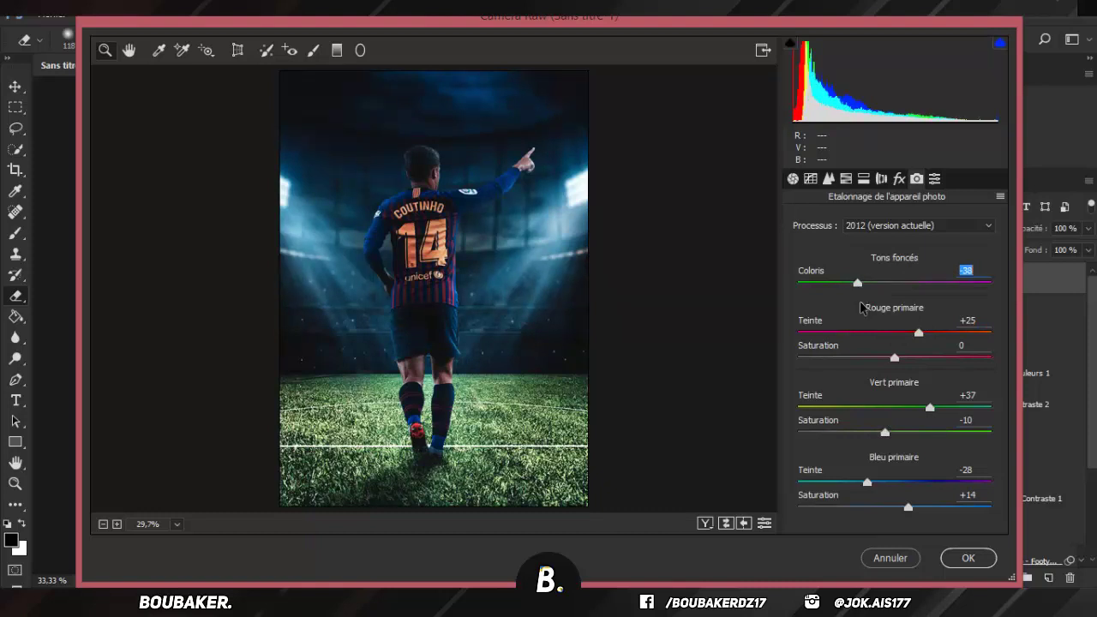
drag(905, 505, 872, 517)
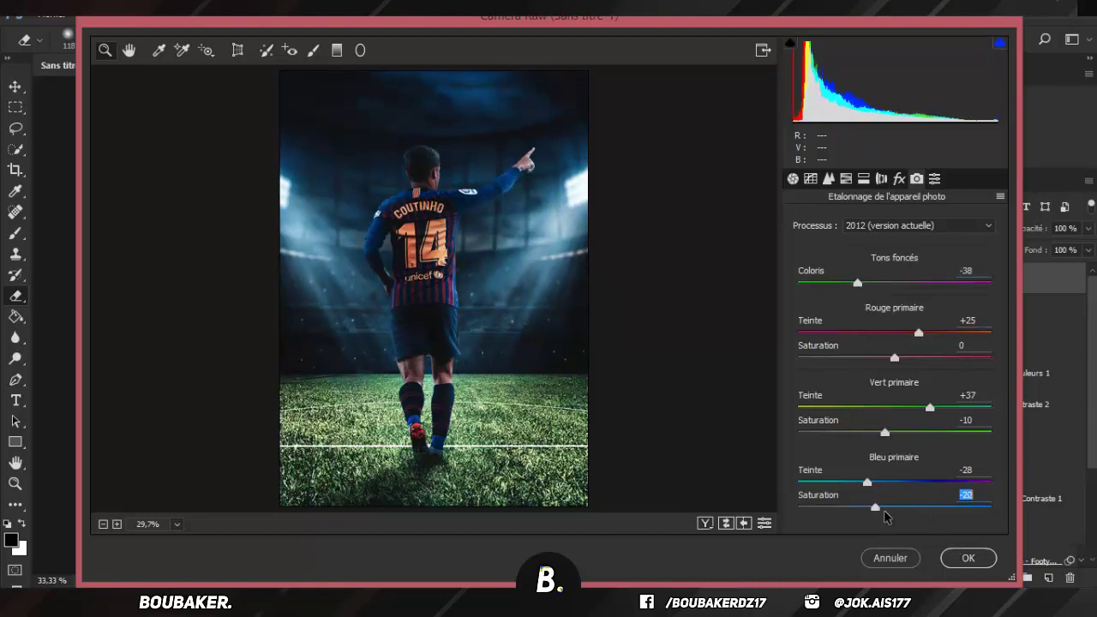
click(967, 558)
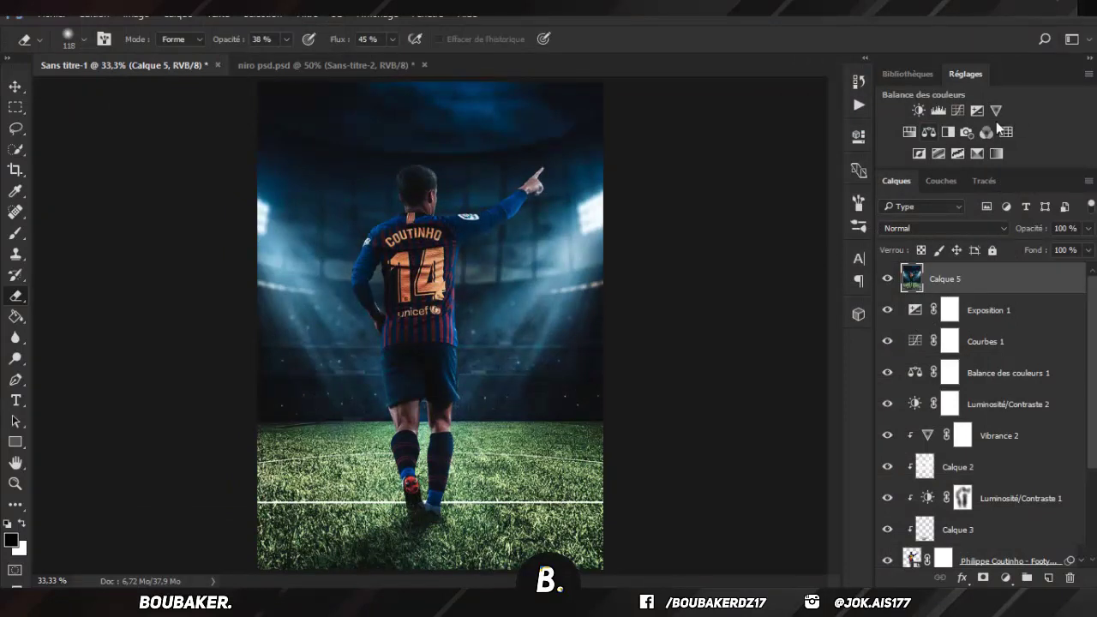
Step: Add a Photo Filter adjustment with the warming filter (85) at 36% density
click(966, 133)
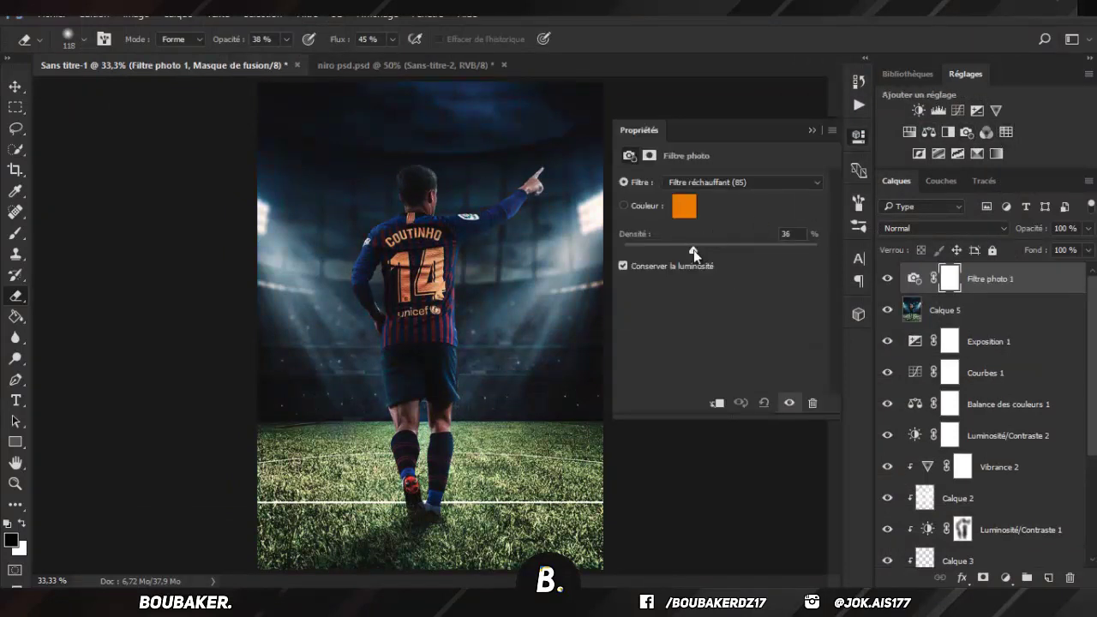
click(812, 131)
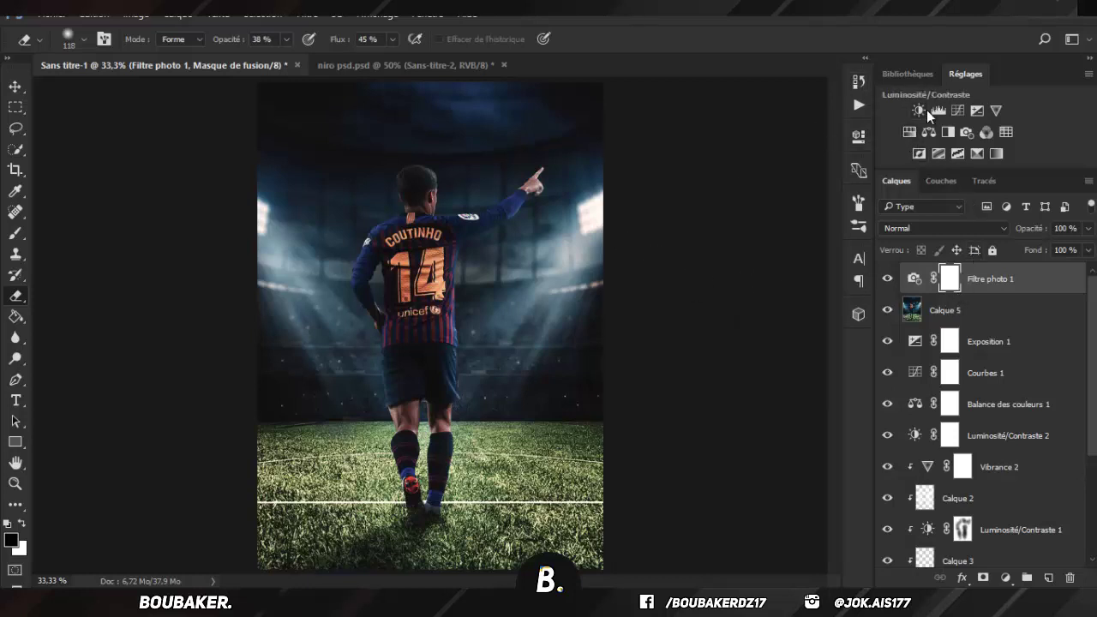
Step: Add a Gradient Map adjustment using the Cyanotype preset gradient
click(991, 154)
click(741, 195)
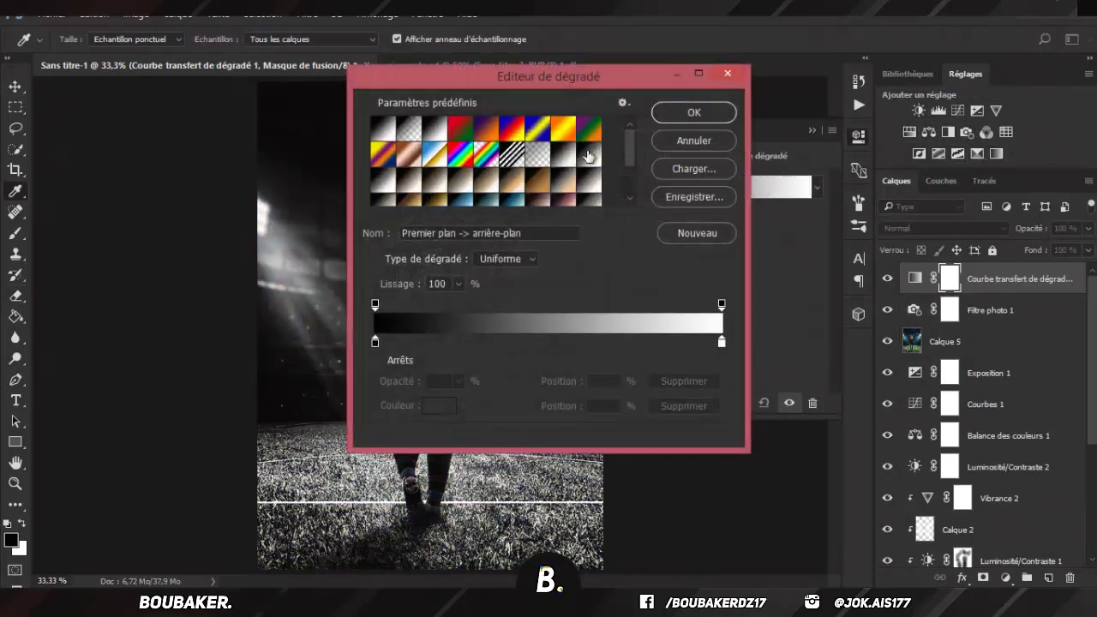
scroll(506, 183, down, 5)
click(508, 150)
key(Return)
key(e)
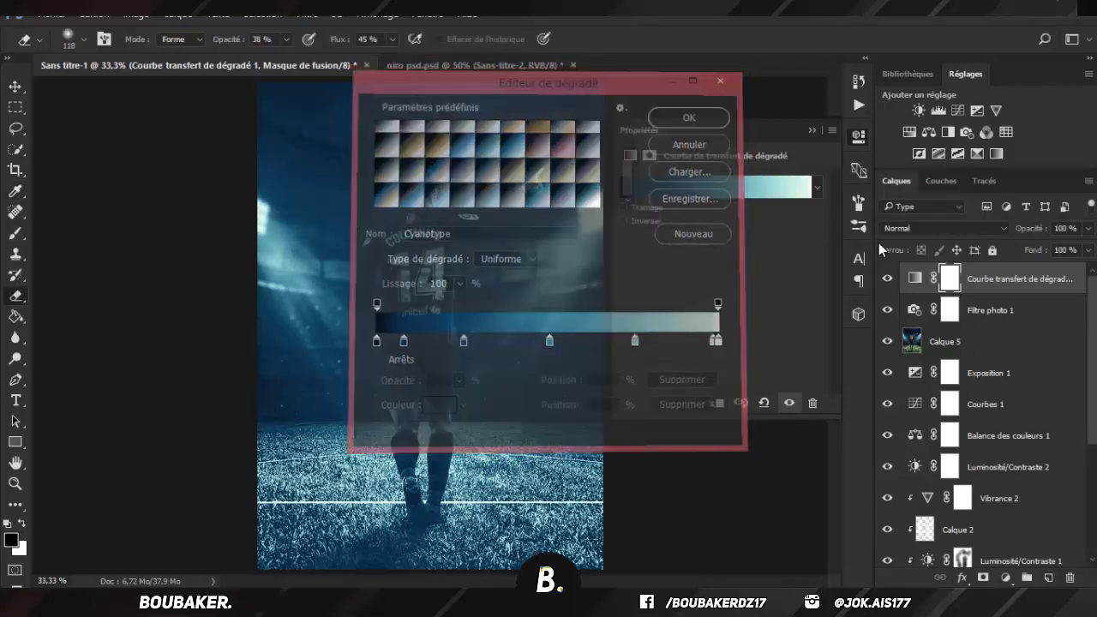
Step: Blend the gradient map as Lumière tamisée at 26% opacity and place it below Filtre photo 1
click(892, 228)
click(916, 397)
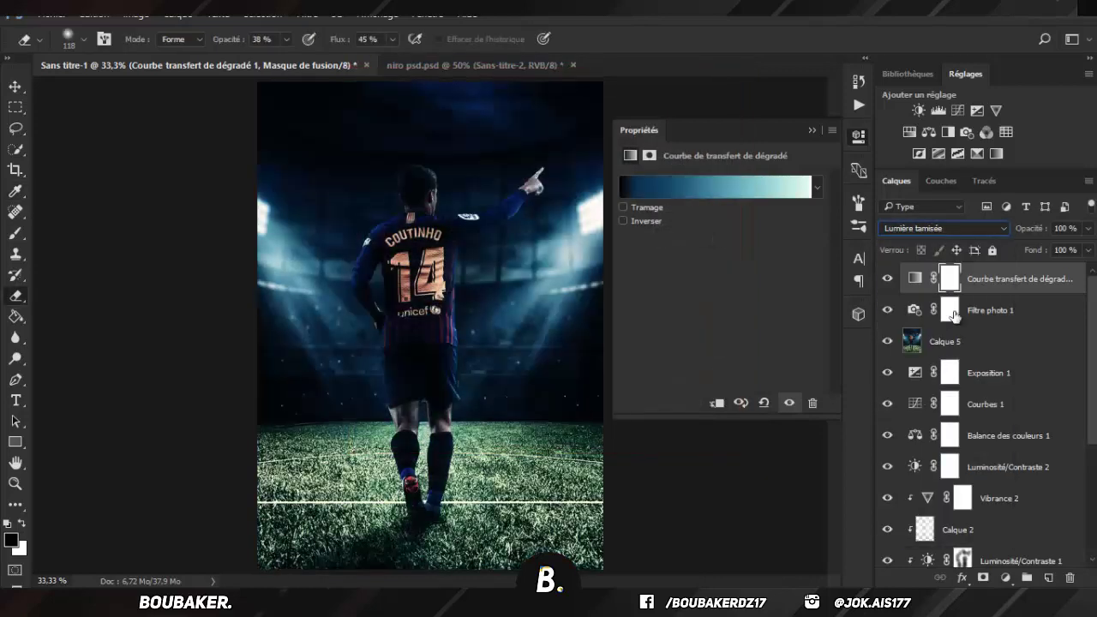
drag(1031, 229, 1025, 234)
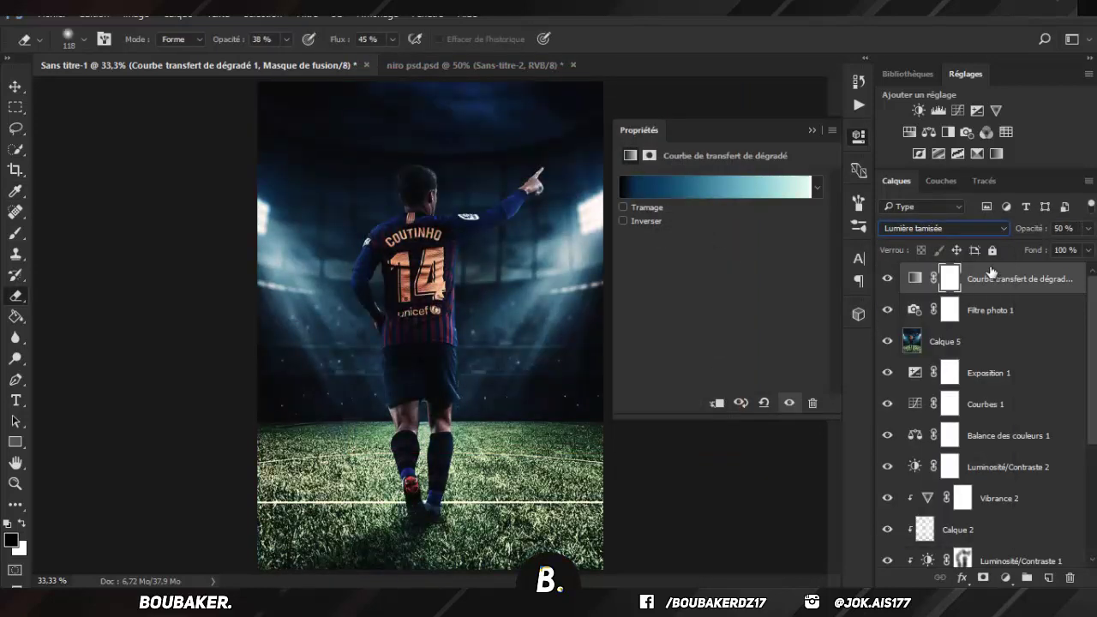
drag(989, 274, 987, 325)
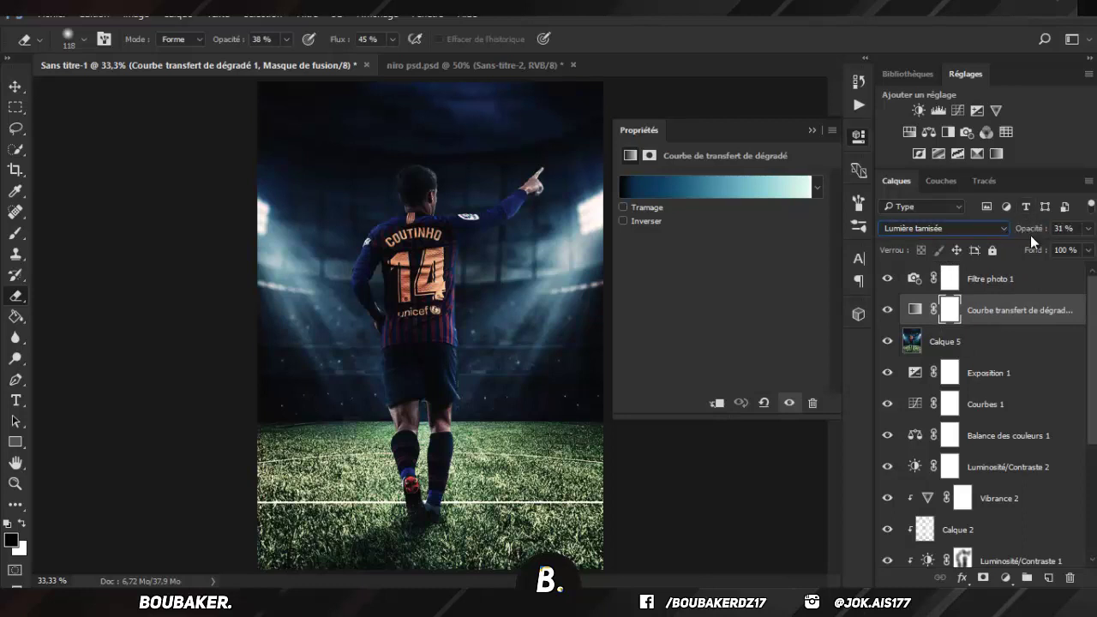
drag(1031, 235, 1022, 230)
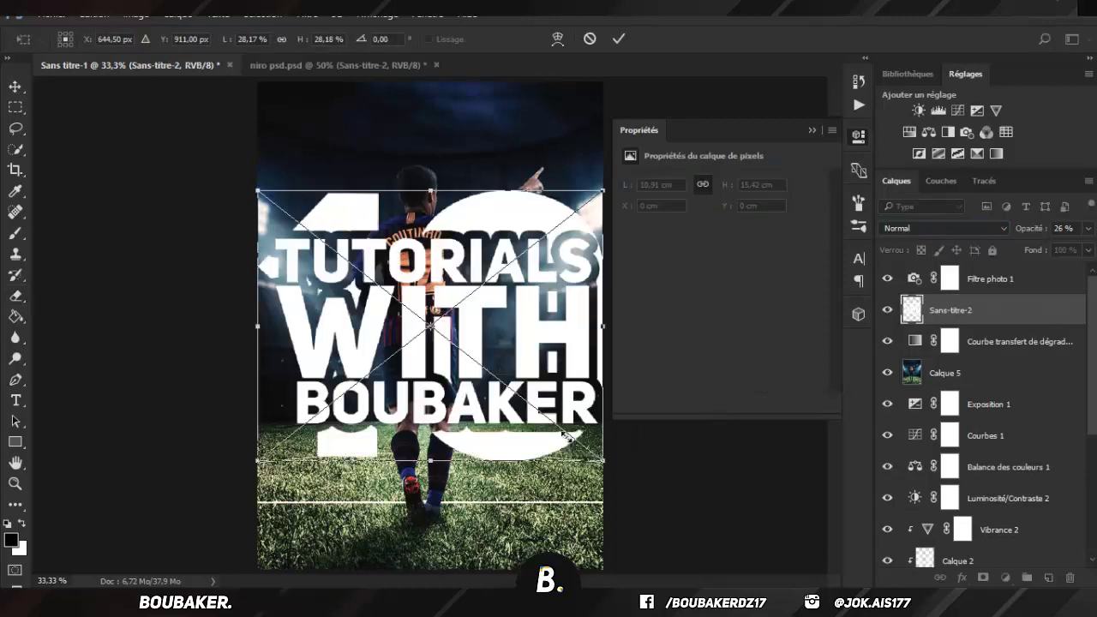
Step: Shrink the Sans-titre-2 text logo and place it small on the grass below the player's feet
drag(565, 435, 446, 539)
key(Return)
key(v)
Step: Scale the white FC Barcelona crest to about 143% and tilt it slightly counterclockwise over the player
key(ctrl+t)
key(Return)
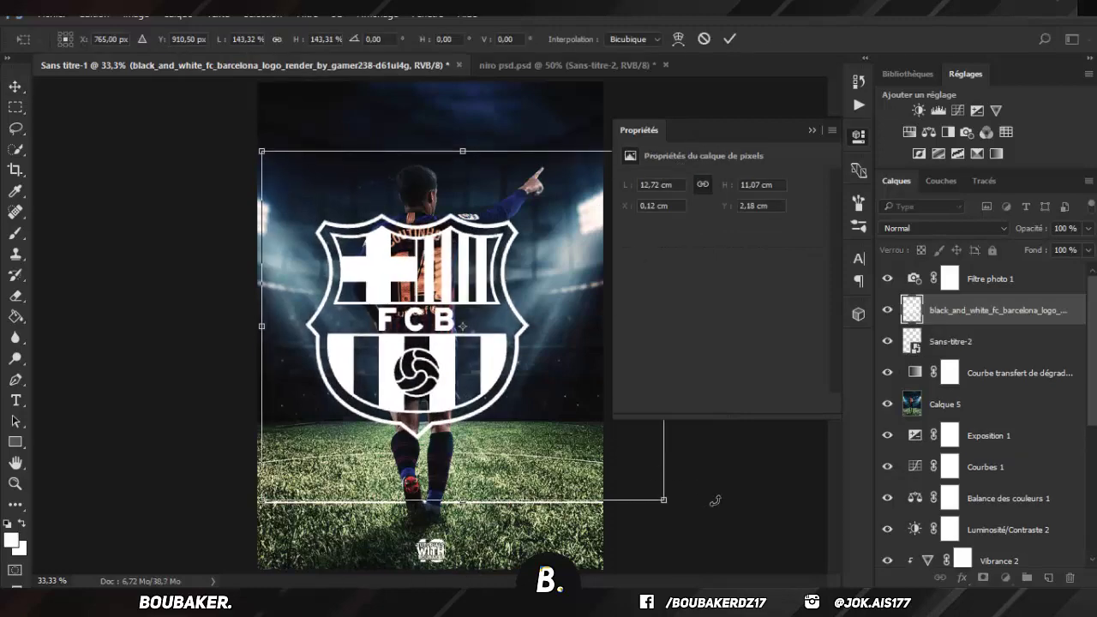
drag(712, 500, 554, 390)
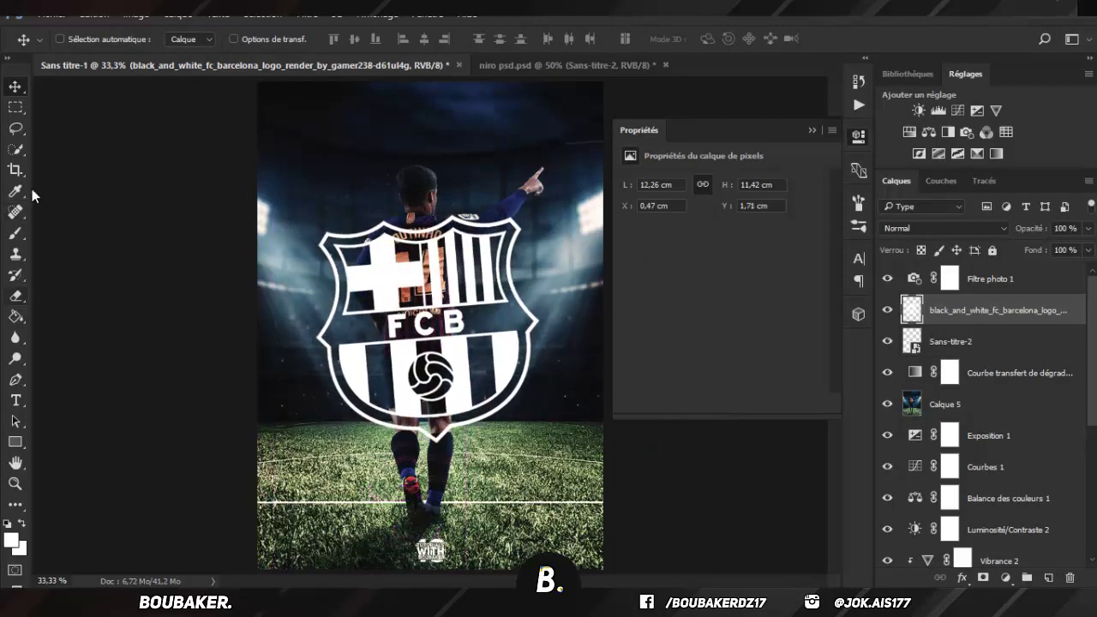
Step: Lasso the area around the crest and clear the stray pixels of the crest layer there
click(15, 129)
click(812, 129)
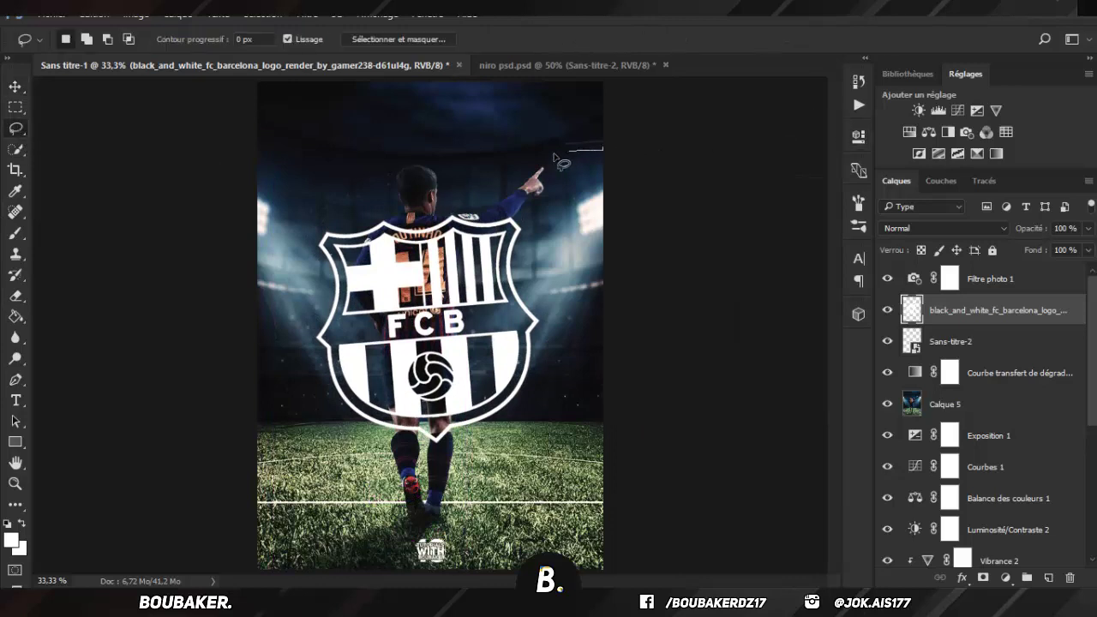
mouse_move(555, 157)
mouse_down()
mouse_move(350, 209)
mouse_move(317, 233)
mouse_move(291, 327)
mouse_move(327, 401)
mouse_move(389, 440)
mouse_move(482, 473)
mouse_move(200, 411)
mouse_move(424, 127)
mouse_move(610, 126)
mouse_up()
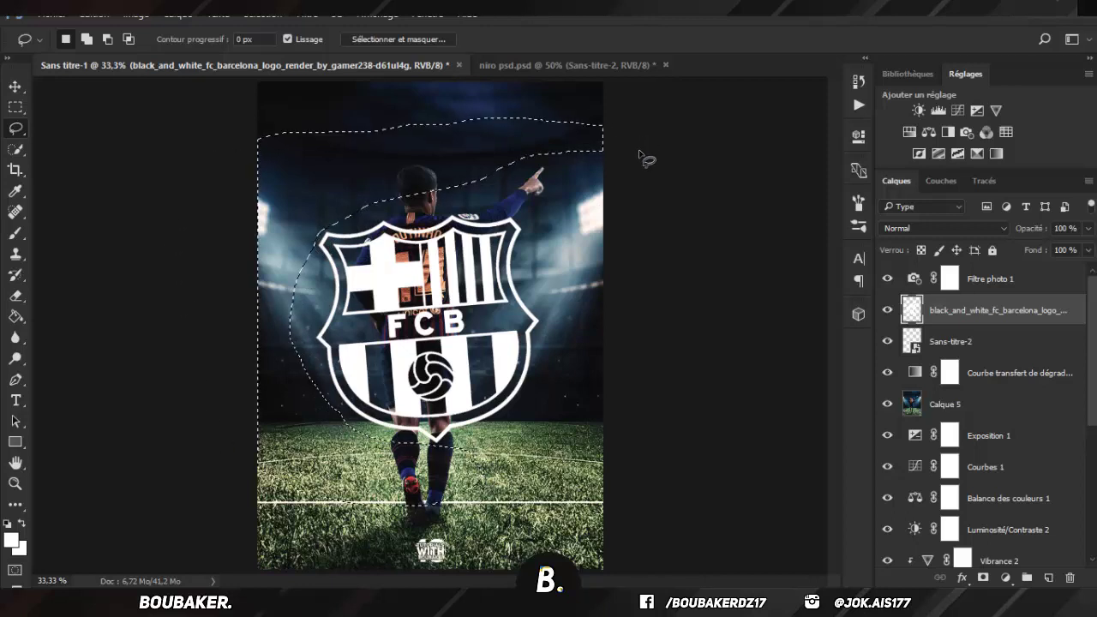
click(405, 151)
Step: Move the crest slightly left so that it sits centred over the player's body
click(17, 88)
key(ctrl+t)
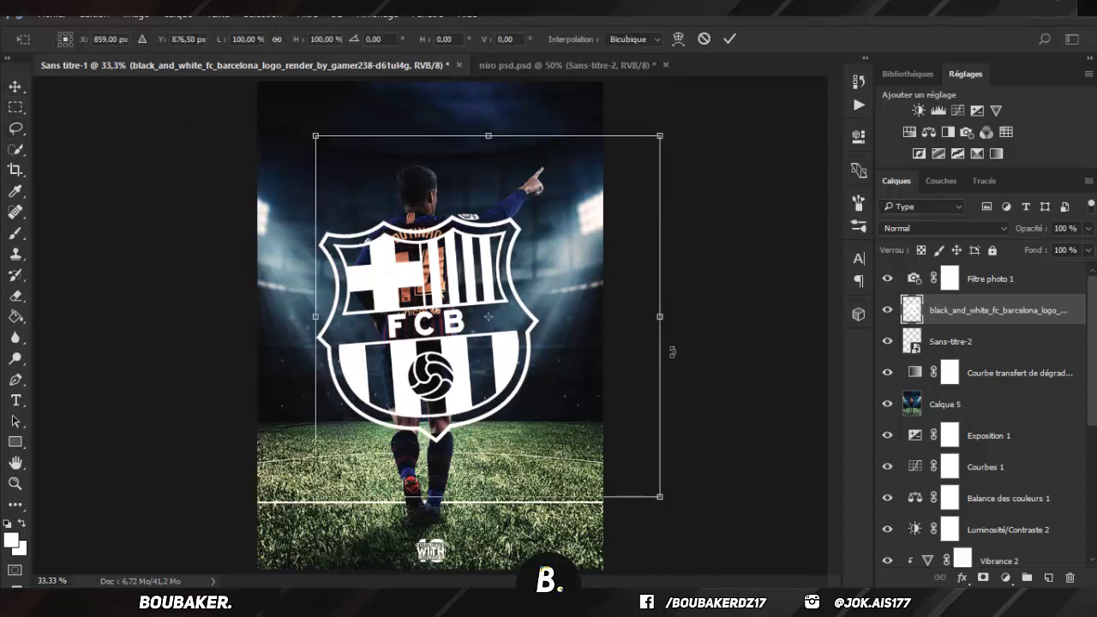
key(Return)
drag(488, 314, 480, 317)
Step: Load the player's outline as a selection and add it to the crest layer as an inverted mask, hiding the crest over the player
scroll(985, 412, down, 5)
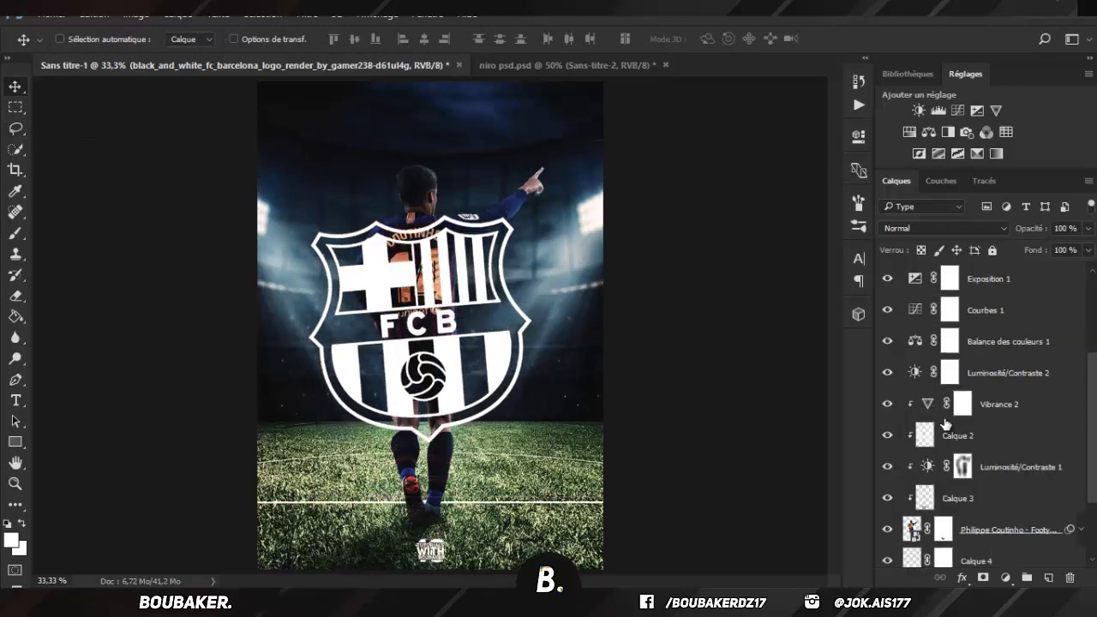
scroll(942, 403, up, 5)
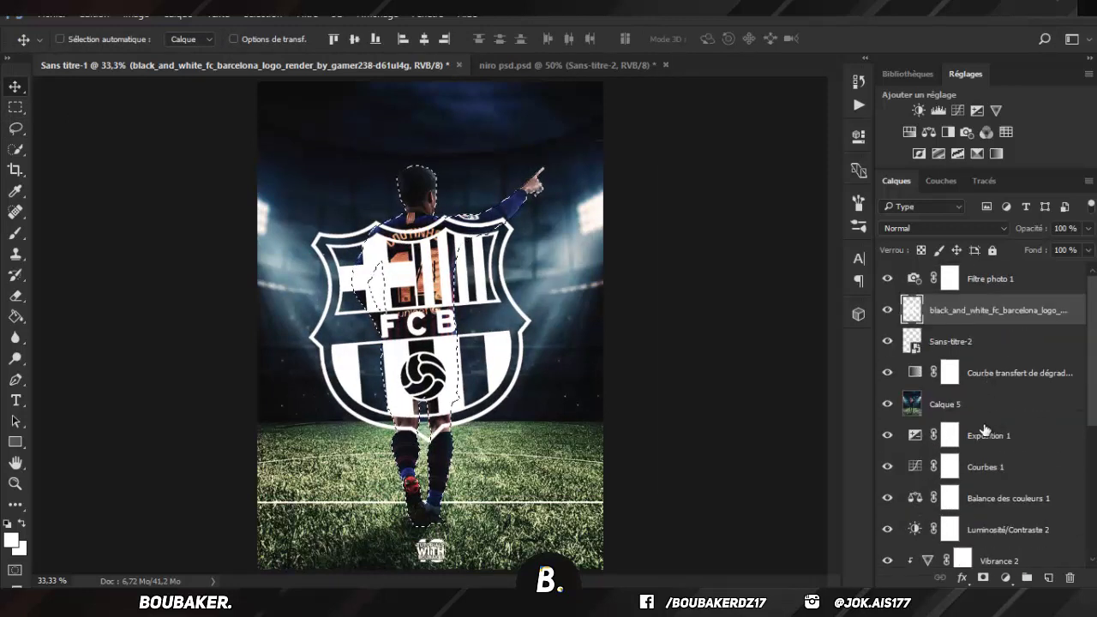
click(983, 578)
key(ctrl+i)
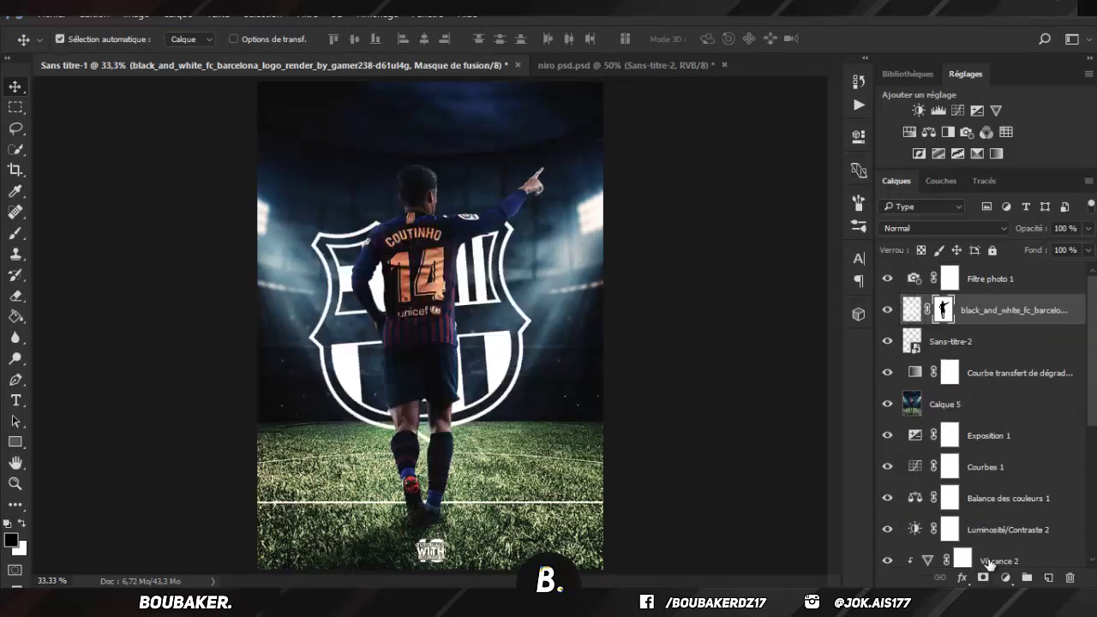
Step: Rotate the crest slightly further counterclockwise independently of its mask and shift it up and to the right
click(912, 309)
key(ctrl+t)
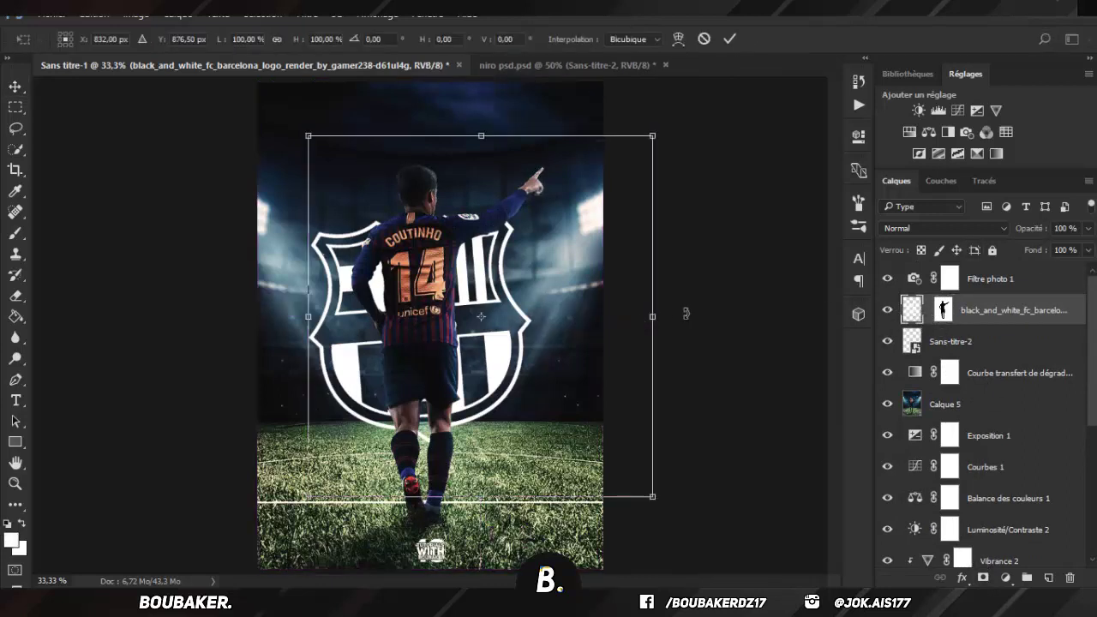
drag(685, 313, 688, 292)
key(Return)
drag(554, 318, 562, 306)
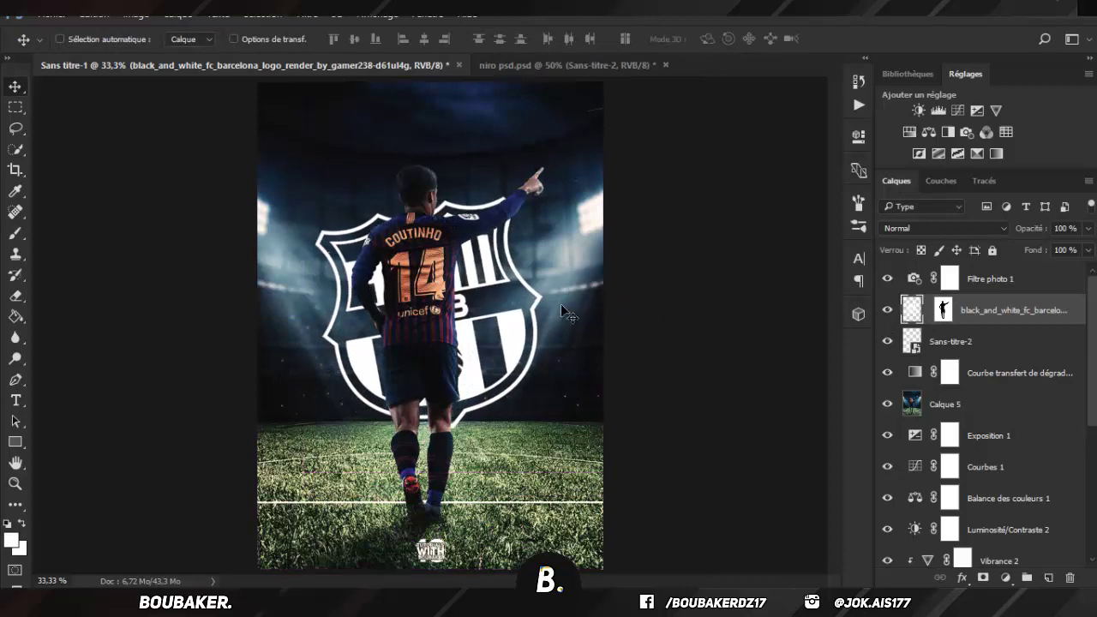
Step: Set the crest layer's blending mode to Exclusion and lower its opacity to 41%
click(942, 228)
click(924, 512)
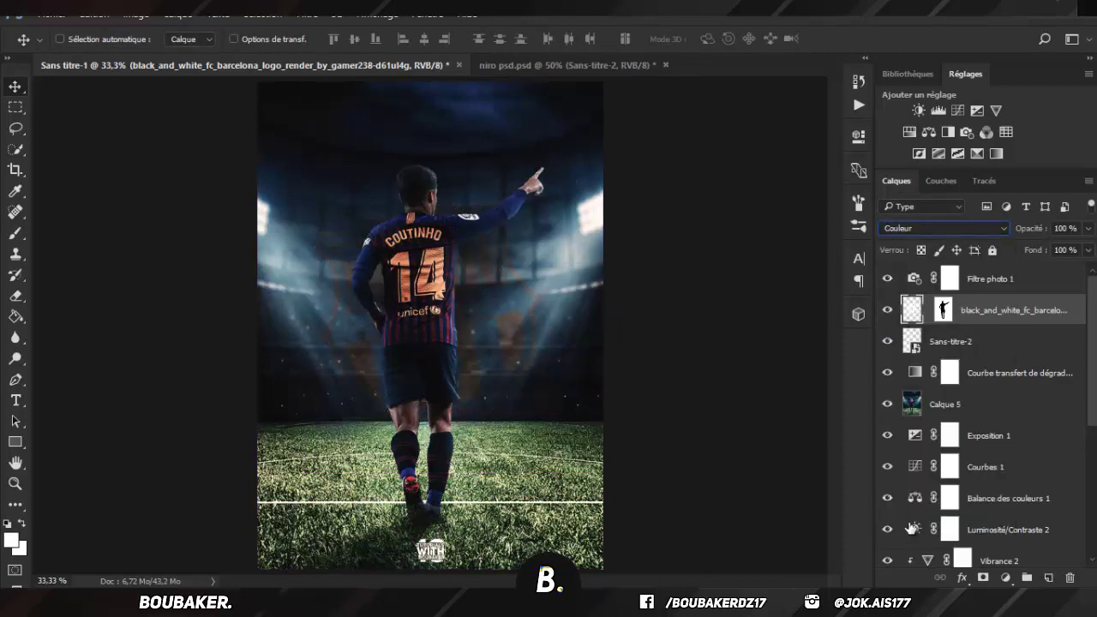
key(Up)
key(Up)
key(Up)
key(Up)
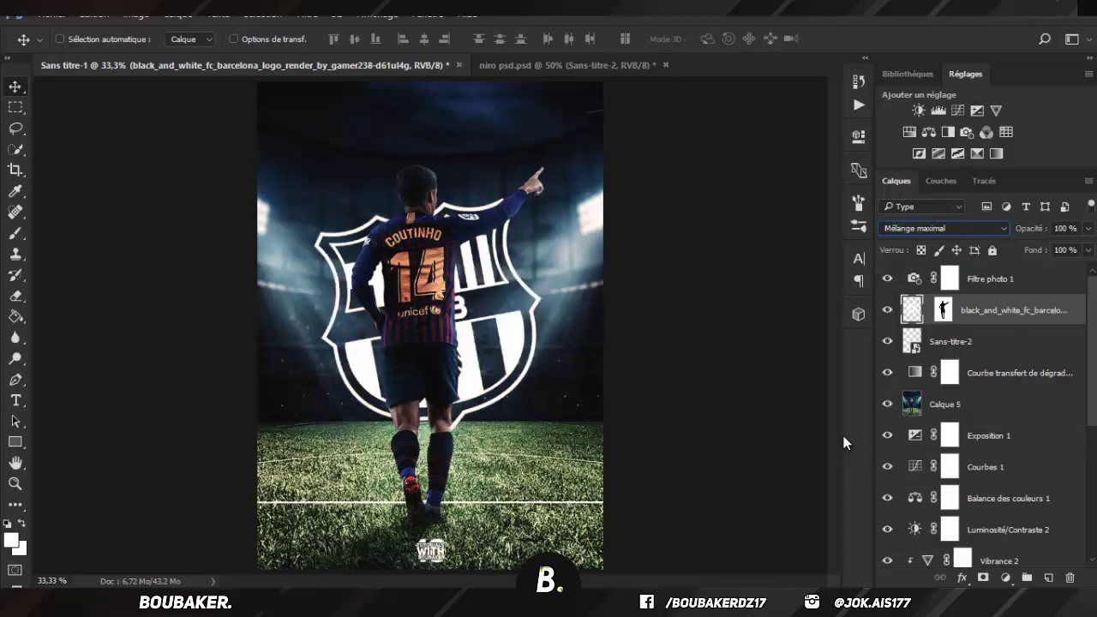
key(Down)
key(Down)
key(Down)
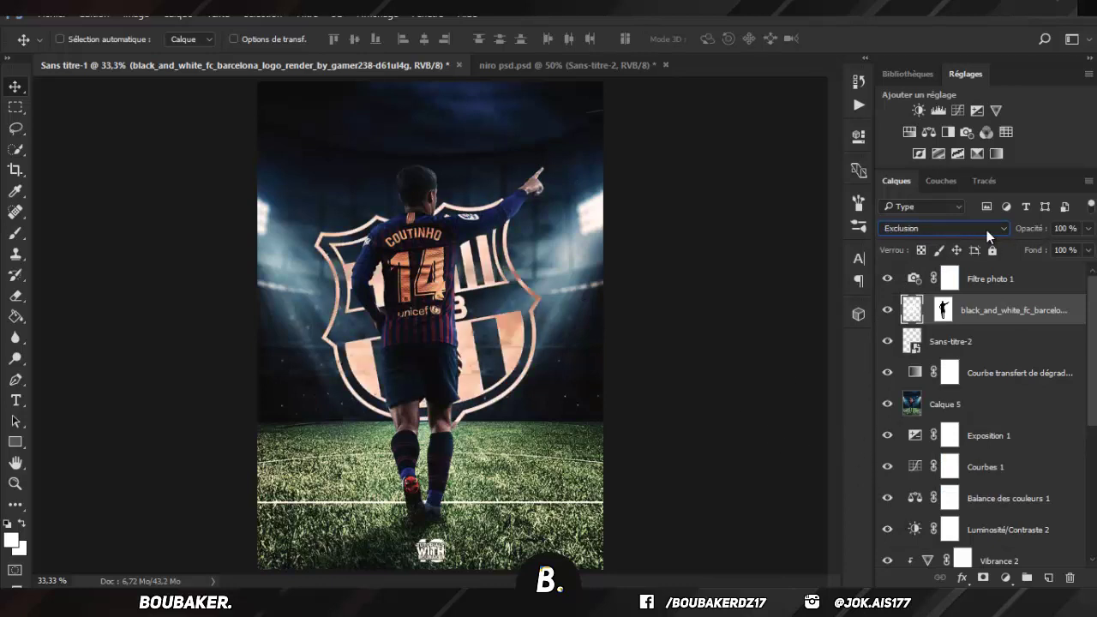
drag(1026, 231, 977, 235)
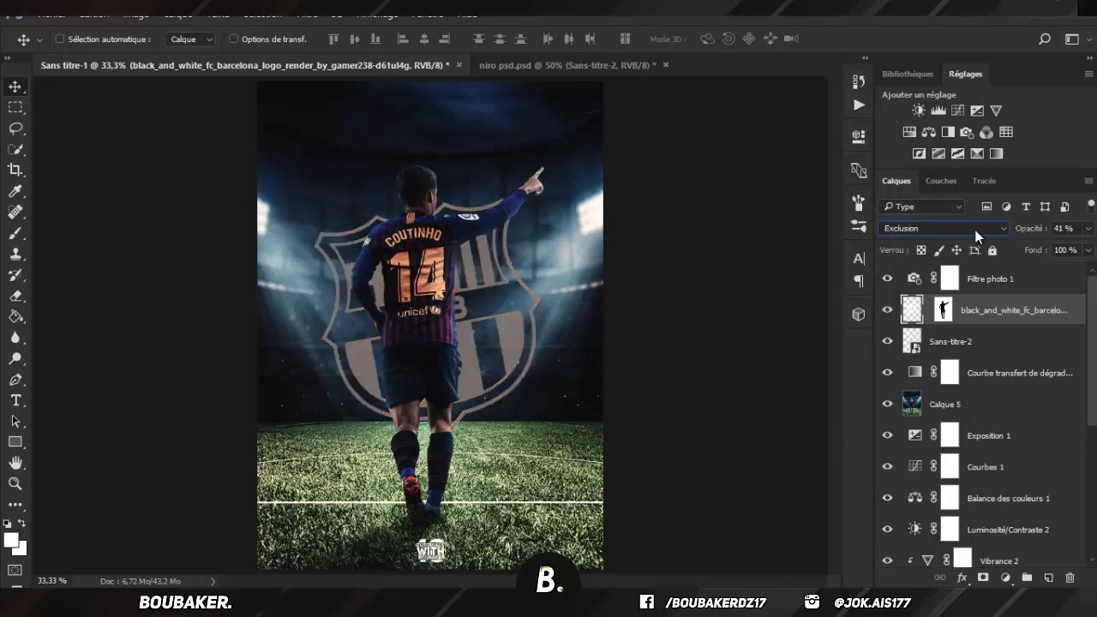
Step: Change the crest layer's blending mode to Incrustation (Overlay) and raise its opacity to 100%
click(982, 224)
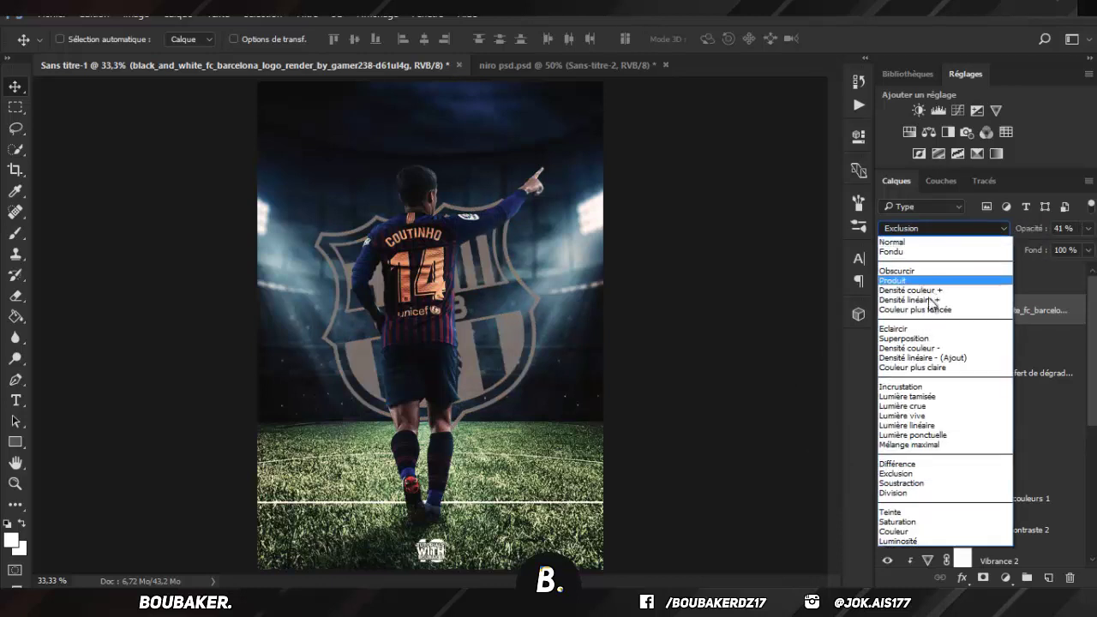
click(926, 387)
key(0)
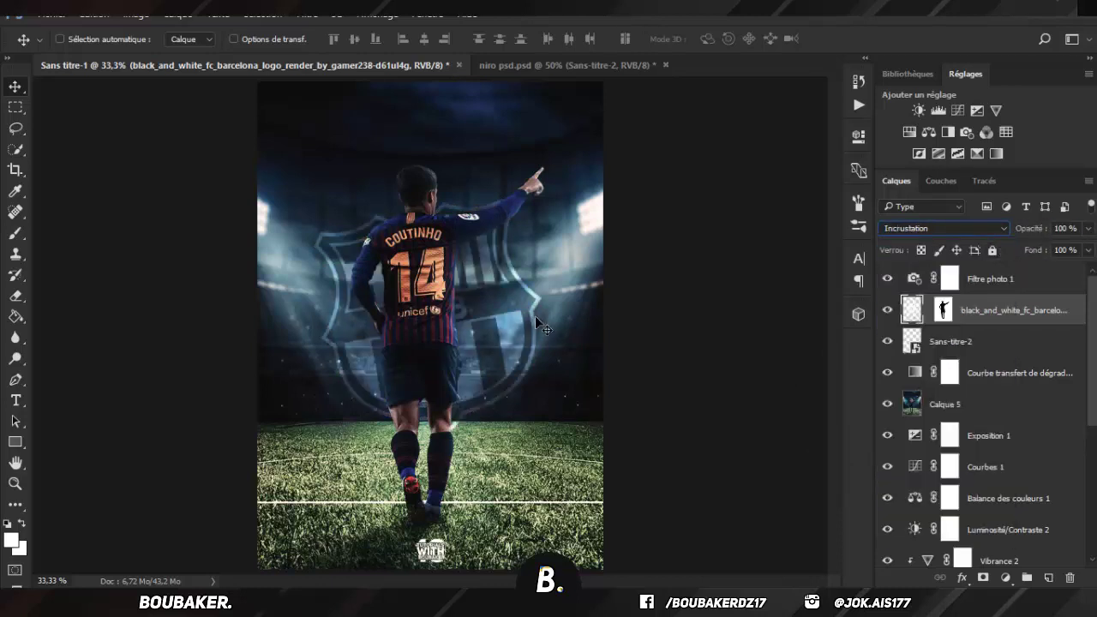
Step: Shift the crest slightly left independently of its mask, then enlarge it to about 112% and move it up behind the player
drag(533, 318, 520, 320)
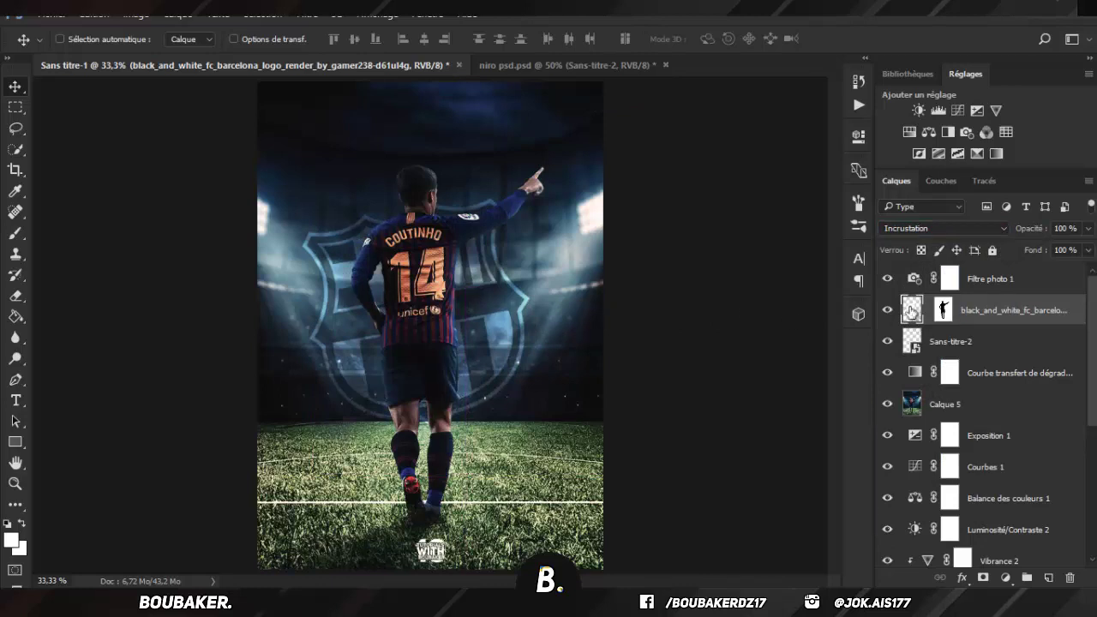
key(ctrl+t)
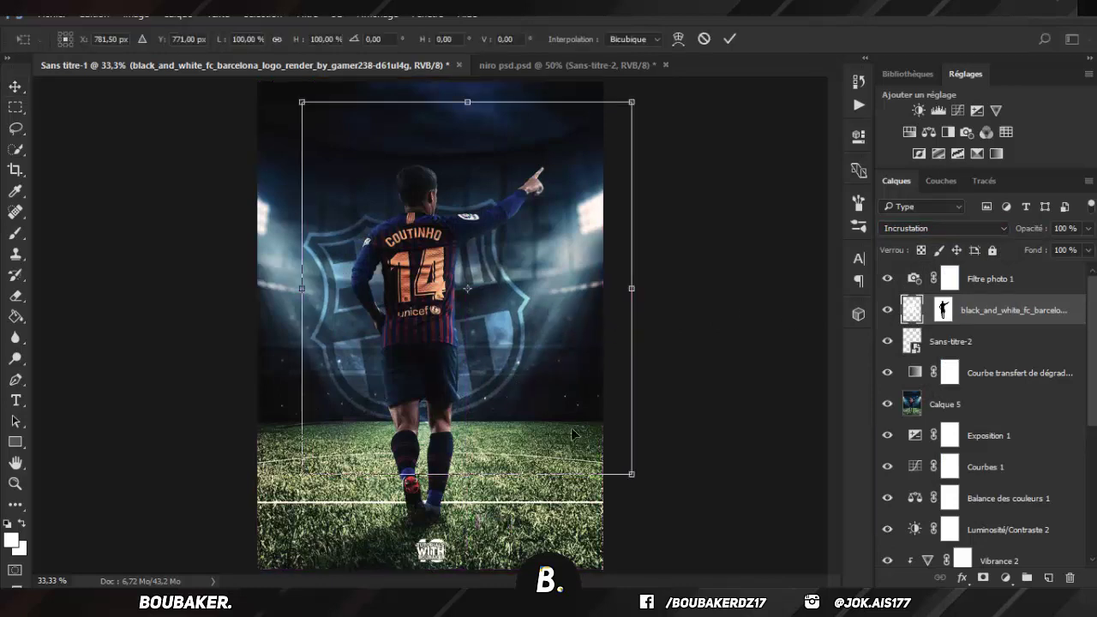
drag(630, 467, 651, 487)
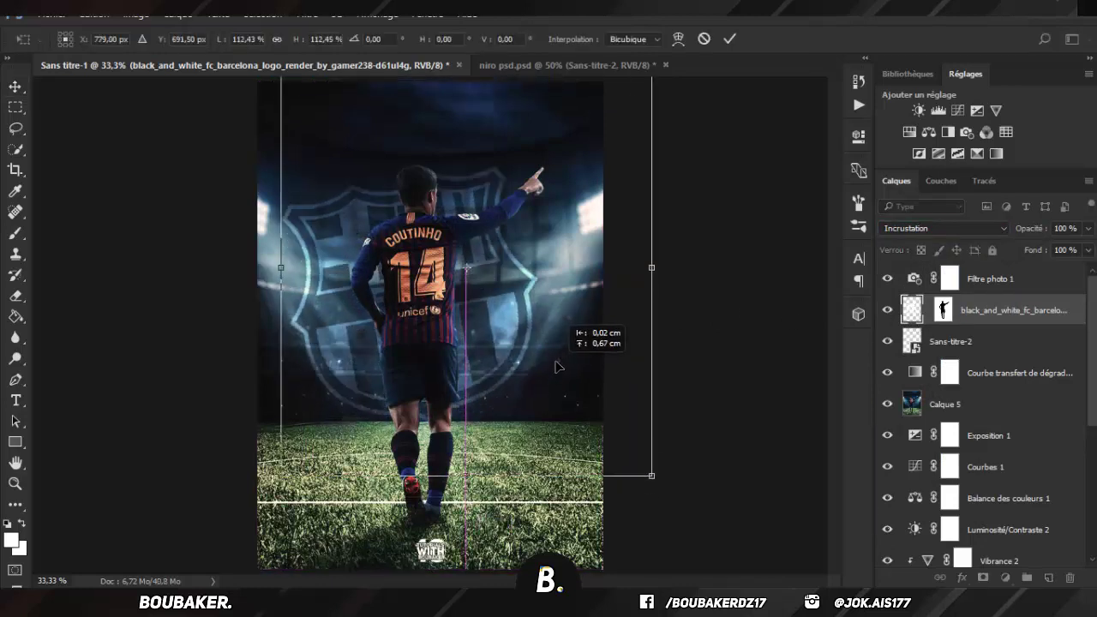
key(Return)
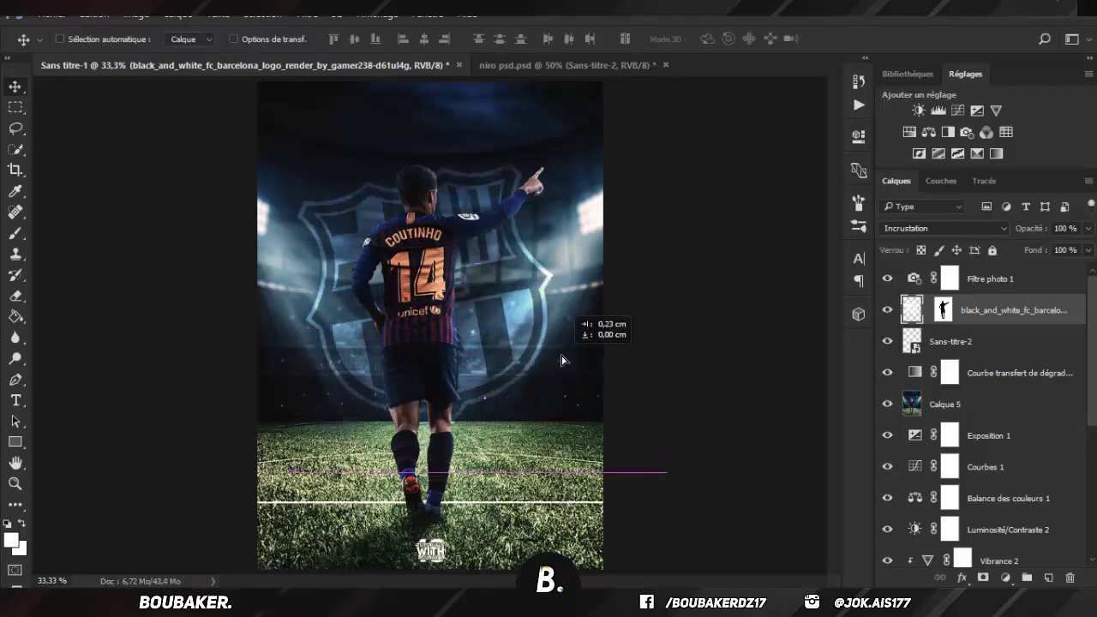